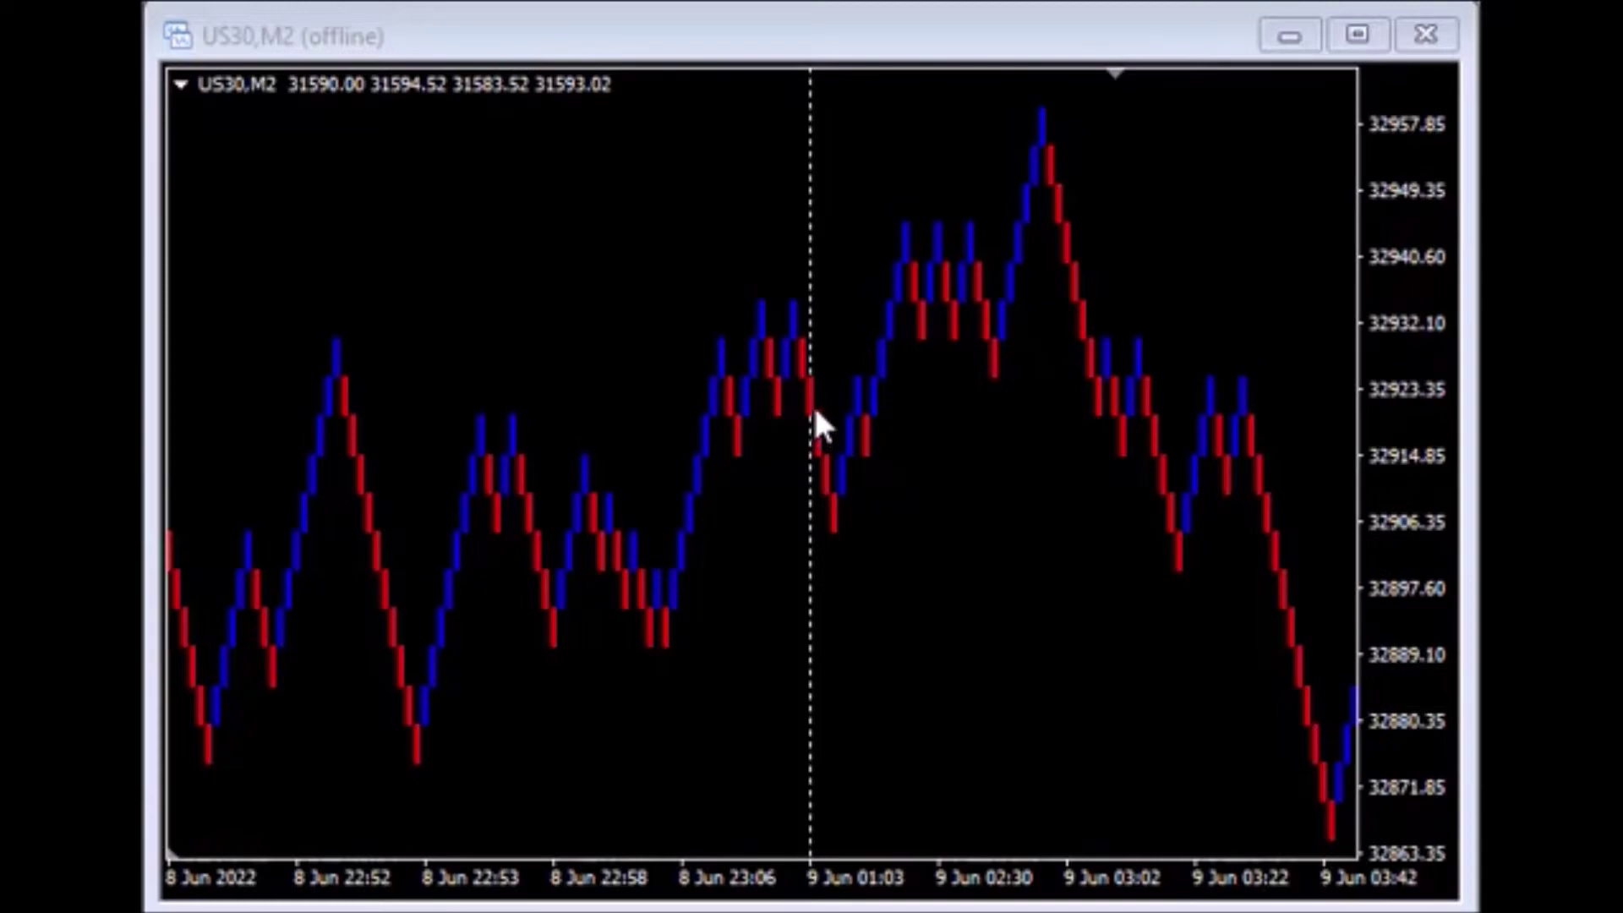
Scroll the US30 renko chart forward through the 9 June bricks to about 16:42
{"action": "left_click", "coordinate": [845, 363]}
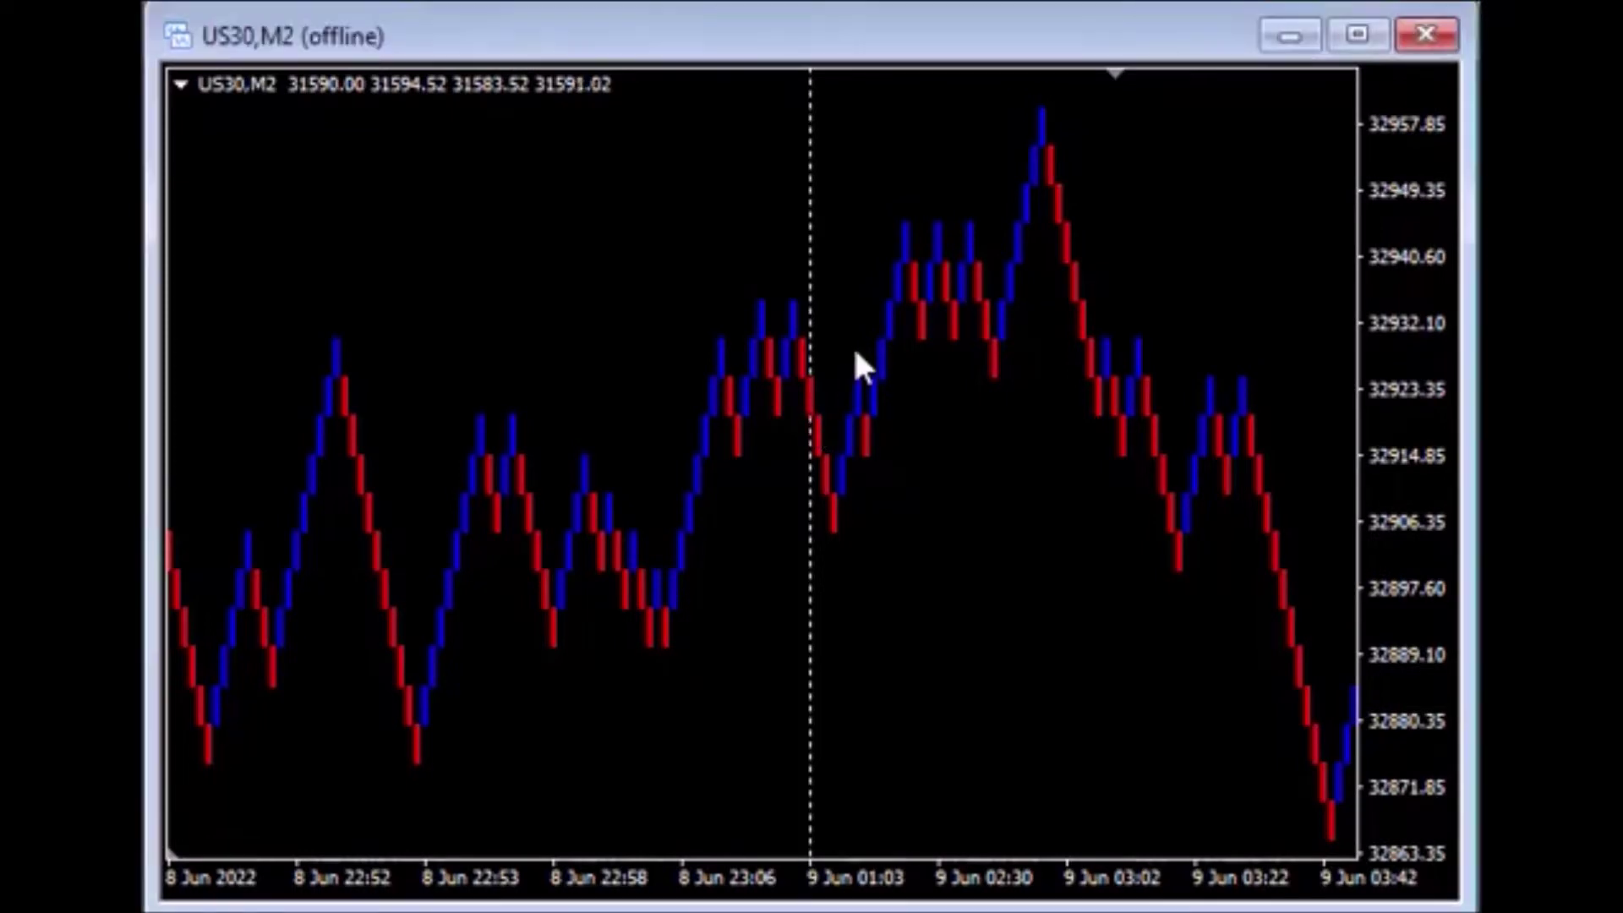
{"action": "mouse_move", "coordinate": [810, 410]}
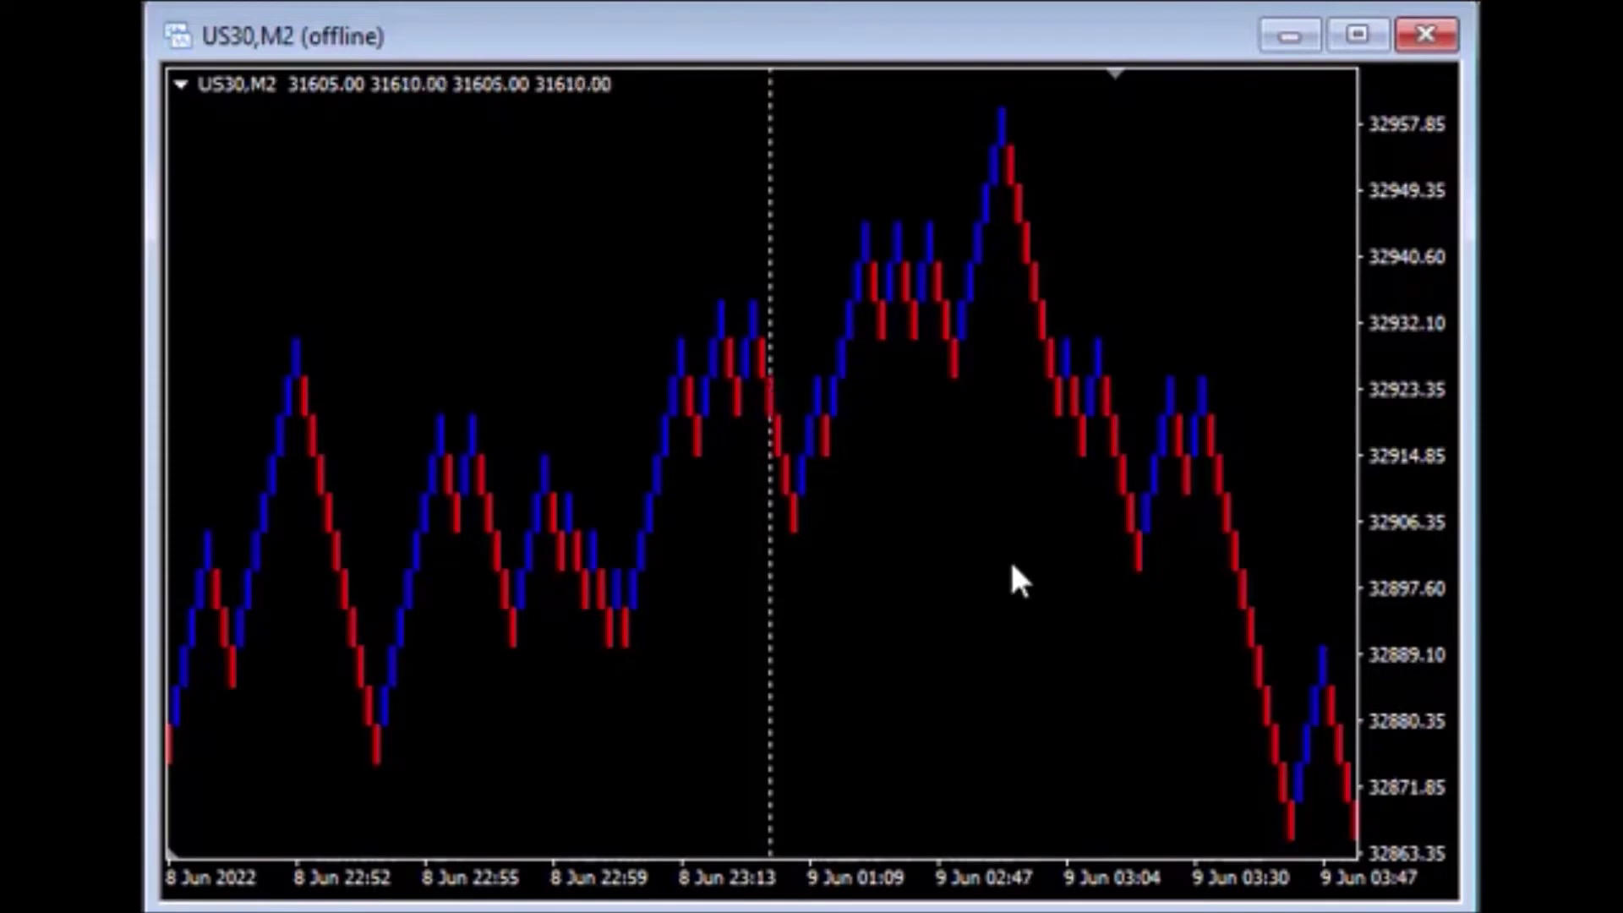
{"action": "left_click_drag", "start_coordinate": [1112, 645], "coordinate": [739, 647]}
{"action": "left_click_drag", "start_coordinate": [1228, 446], "coordinate": [489, 423]}
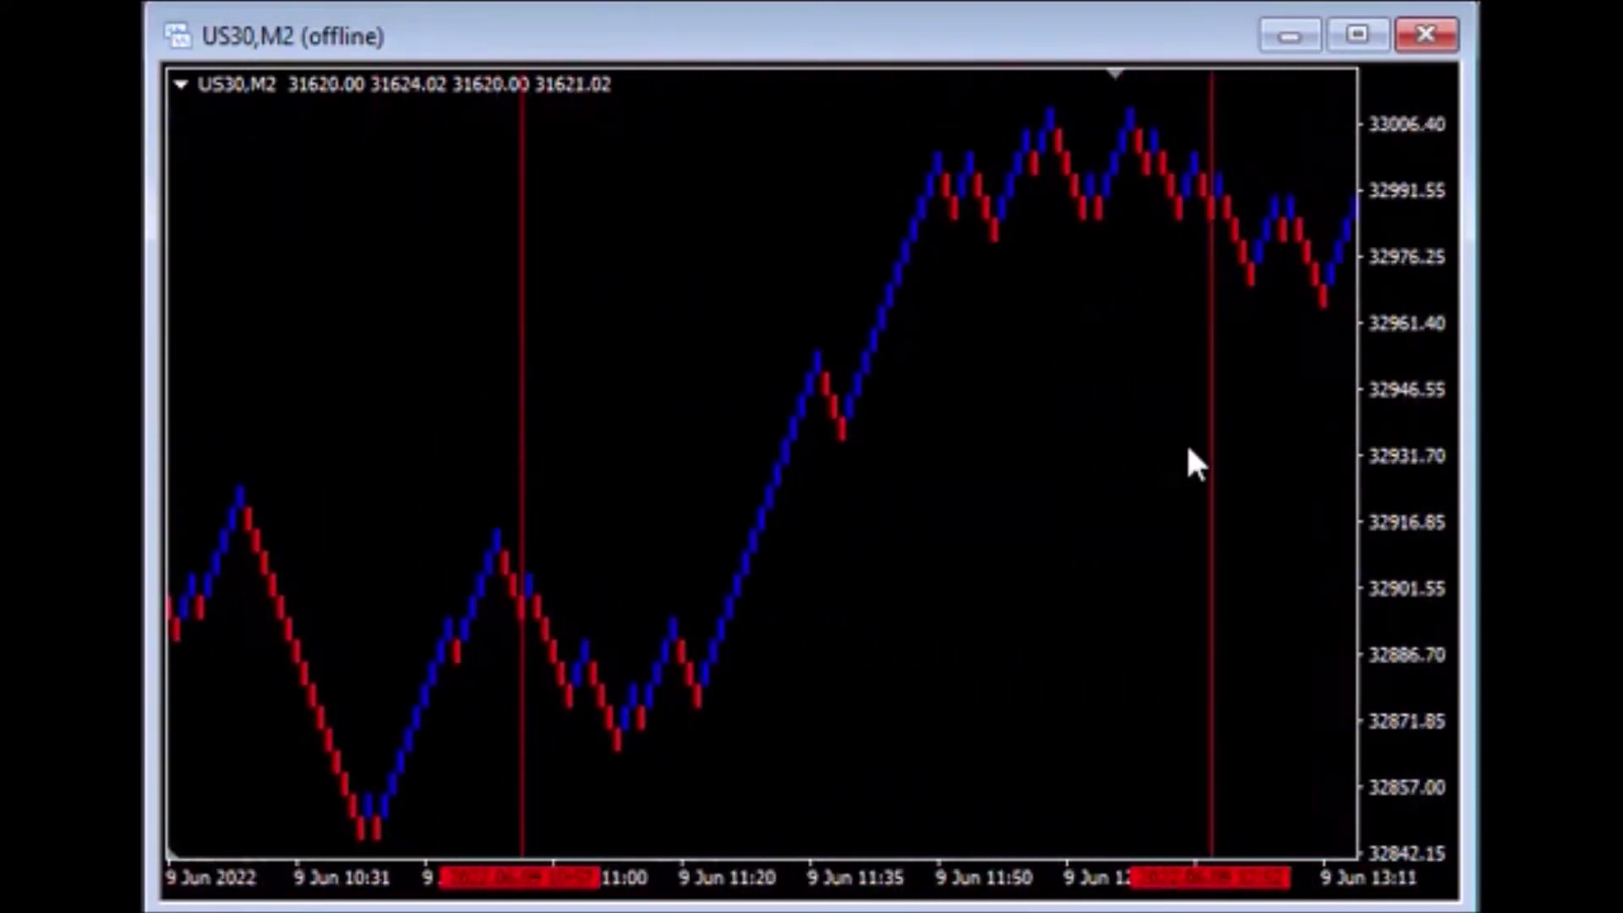
{"action": "left_click_drag", "start_coordinate": [1221, 478], "coordinate": [297, 322]}
{"action": "left_click_drag", "start_coordinate": [1062, 272], "coordinate": [524, 269]}
{"action": "left_click_drag", "start_coordinate": [1116, 254], "coordinate": [613, 283]}
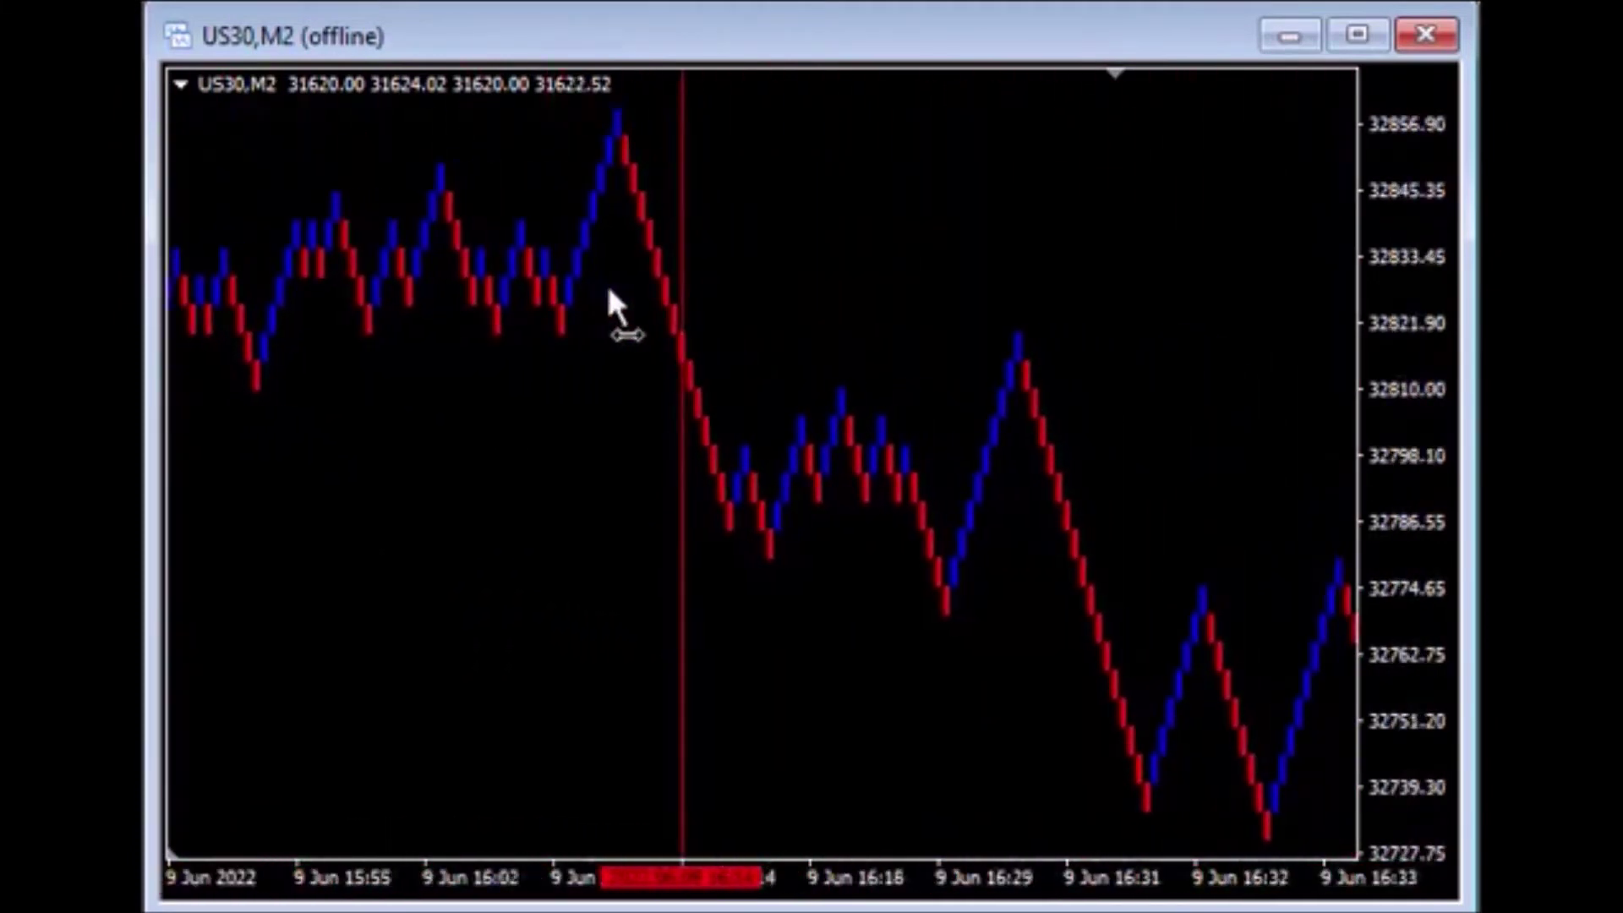
{"action": "left_click_drag", "start_coordinate": [972, 258], "coordinate": [923, 257]}
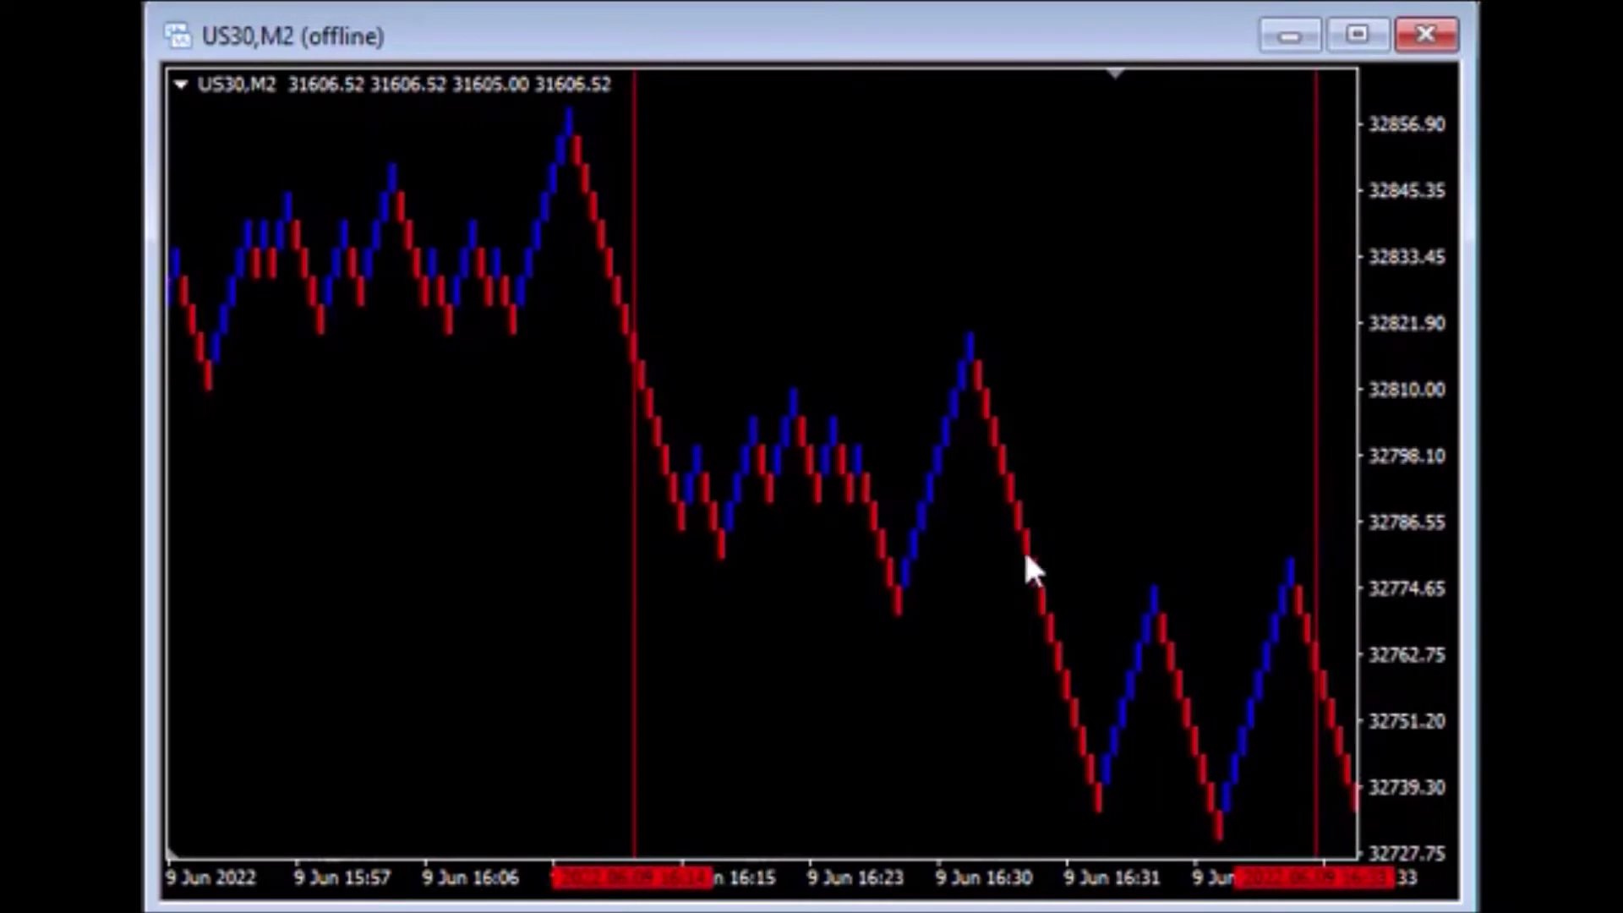
{"action": "left_click_drag", "start_coordinate": [1240, 261], "coordinate": [921, 278]}
Keep scrolling from about 17:18 through the evening to the last 9 June bricks near 22:55
{"action": "left_click_drag", "start_coordinate": [1241, 441], "coordinate": [683, 191]}
{"action": "left_click_drag", "start_coordinate": [1278, 338], "coordinate": [841, 210]}
{"action": "left_click_drag", "start_coordinate": [1218, 377], "coordinate": [702, 348]}
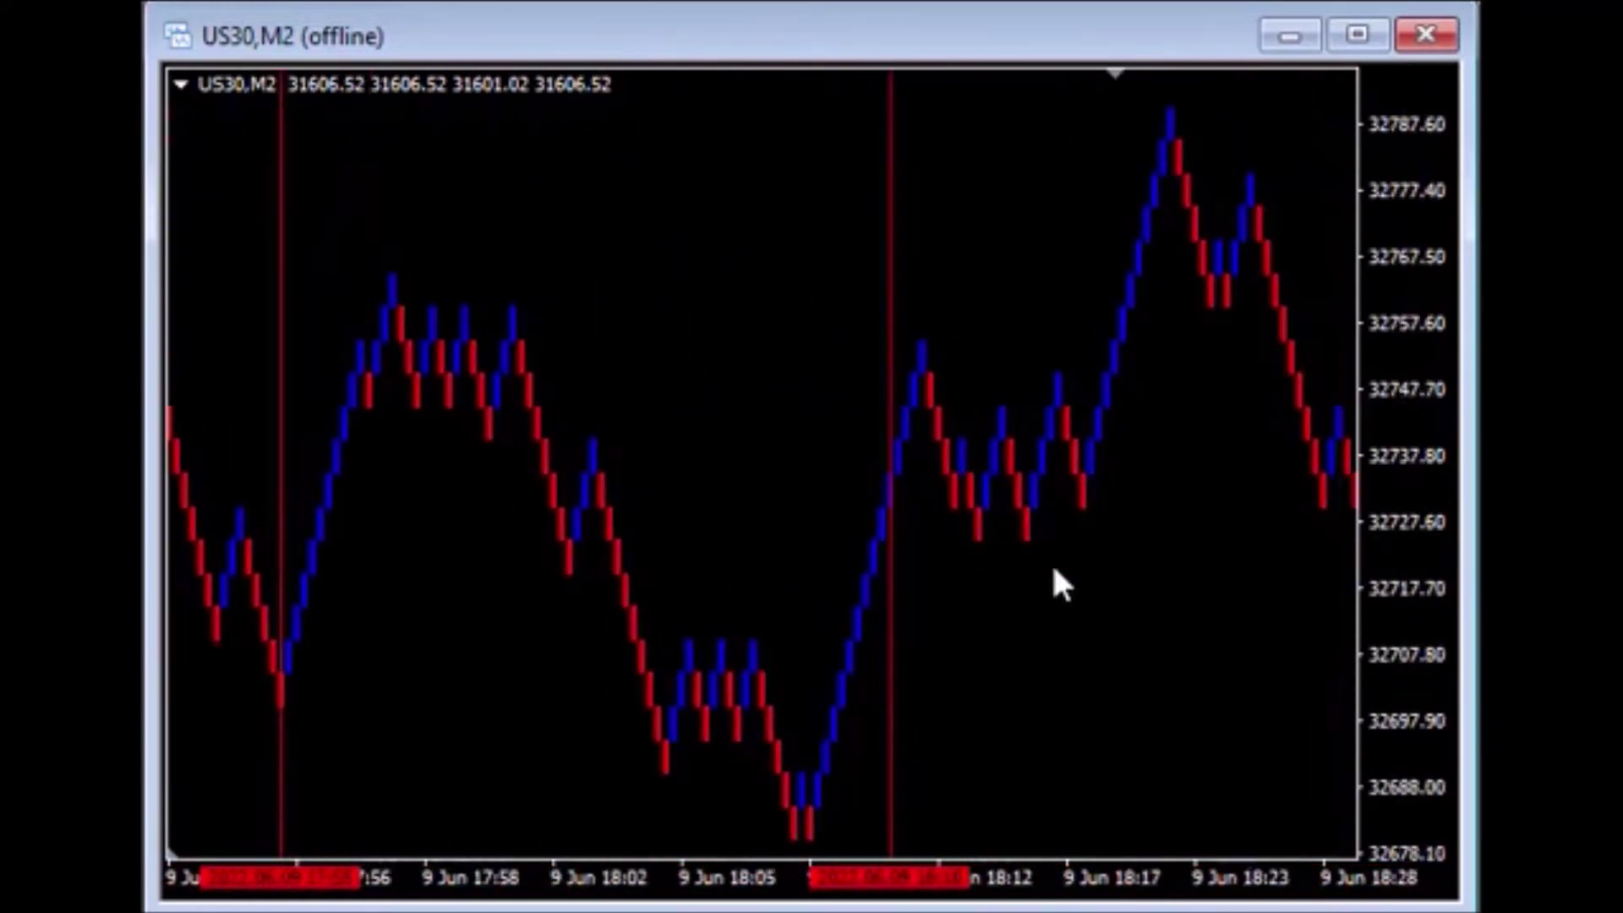
{"action": "left_click_drag", "start_coordinate": [1268, 671], "coordinate": [592, 463]}
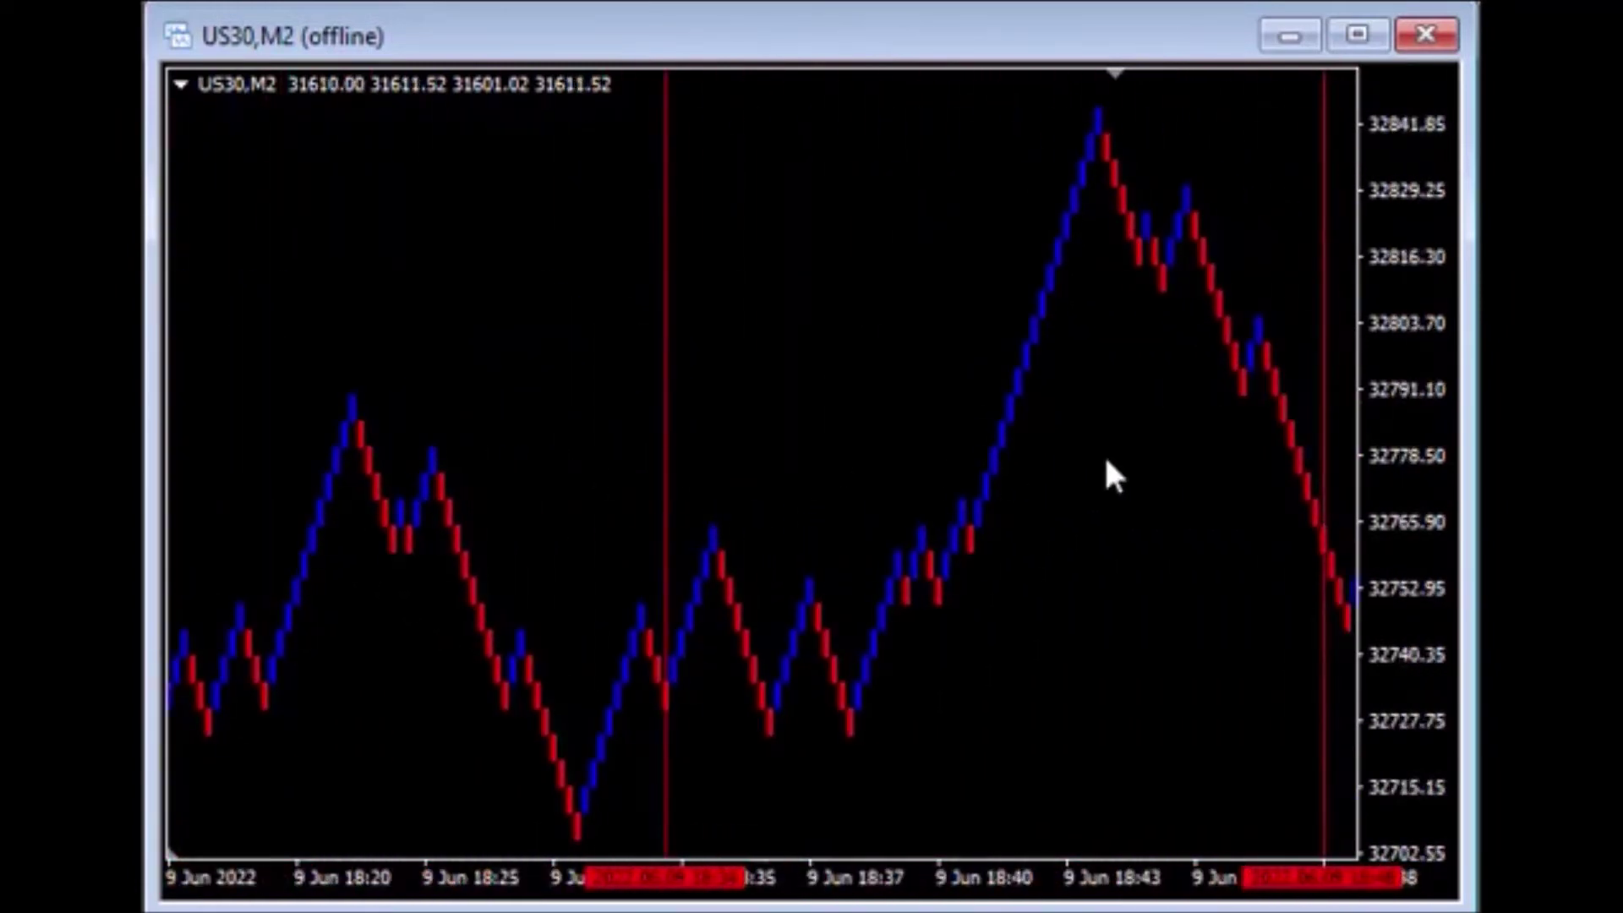
{"action": "left_click_drag", "start_coordinate": [1232, 508], "coordinate": [871, 372]}
{"action": "left_click_drag", "start_coordinate": [1196, 454], "coordinate": [622, 398]}
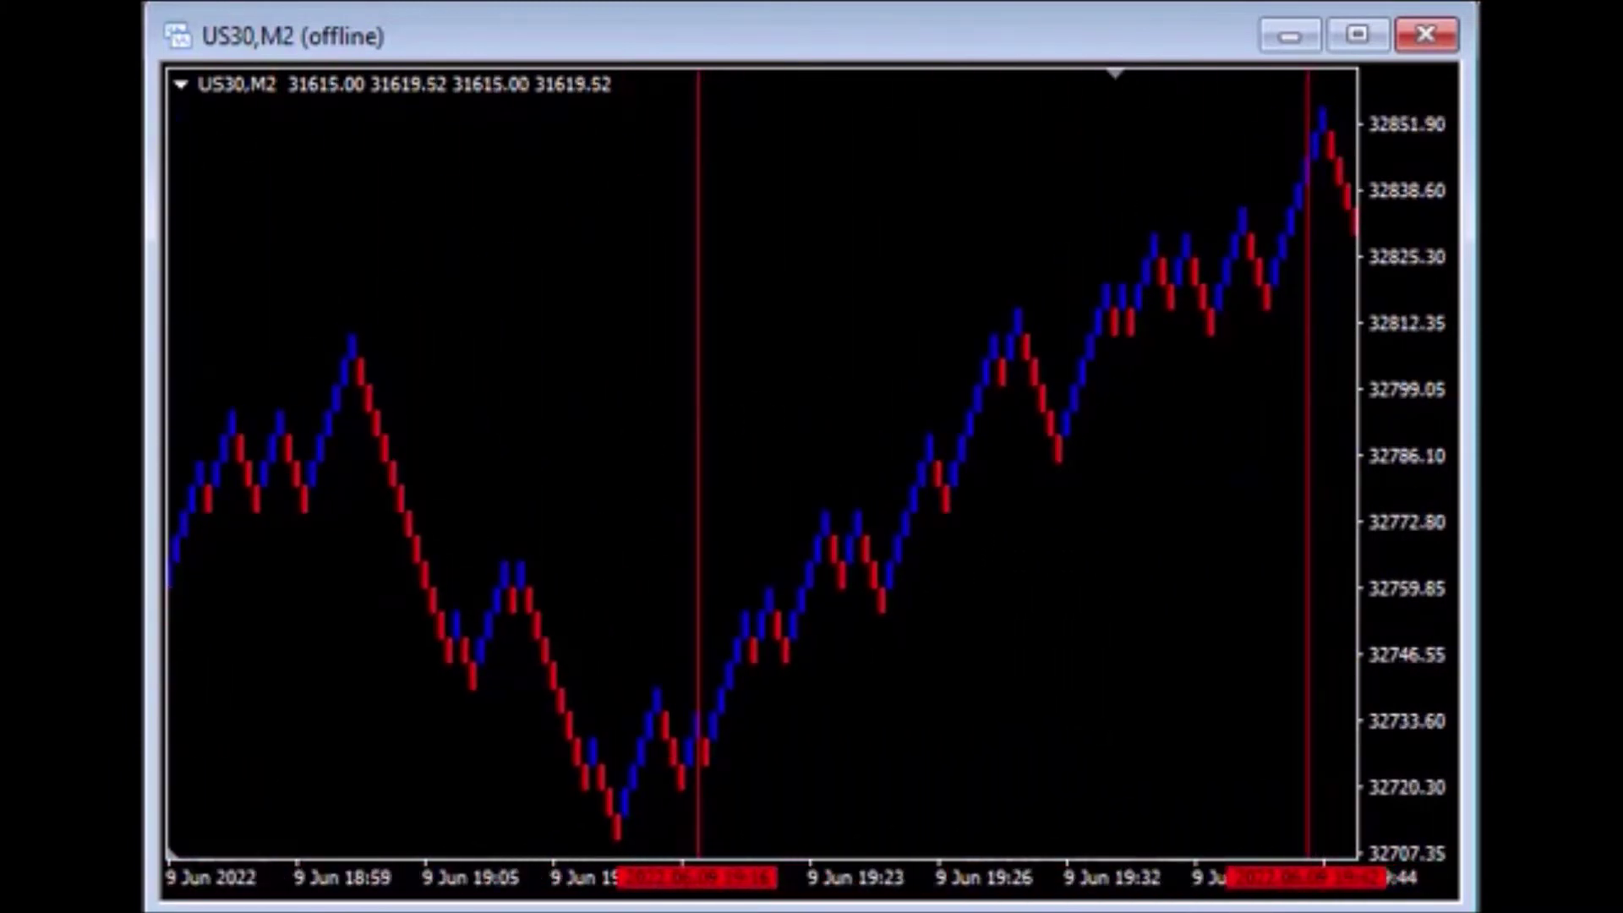
{"action": "left_click_drag", "start_coordinate": [1261, 178], "coordinate": [293, 308]}
{"action": "left_click_drag", "start_coordinate": [1214, 464], "coordinate": [296, 406]}
{"action": "left_click_drag", "start_coordinate": [1260, 363], "coordinate": [592, 355]}
{"action": "left_click_drag", "start_coordinate": [1080, 319], "coordinate": [739, 326]}
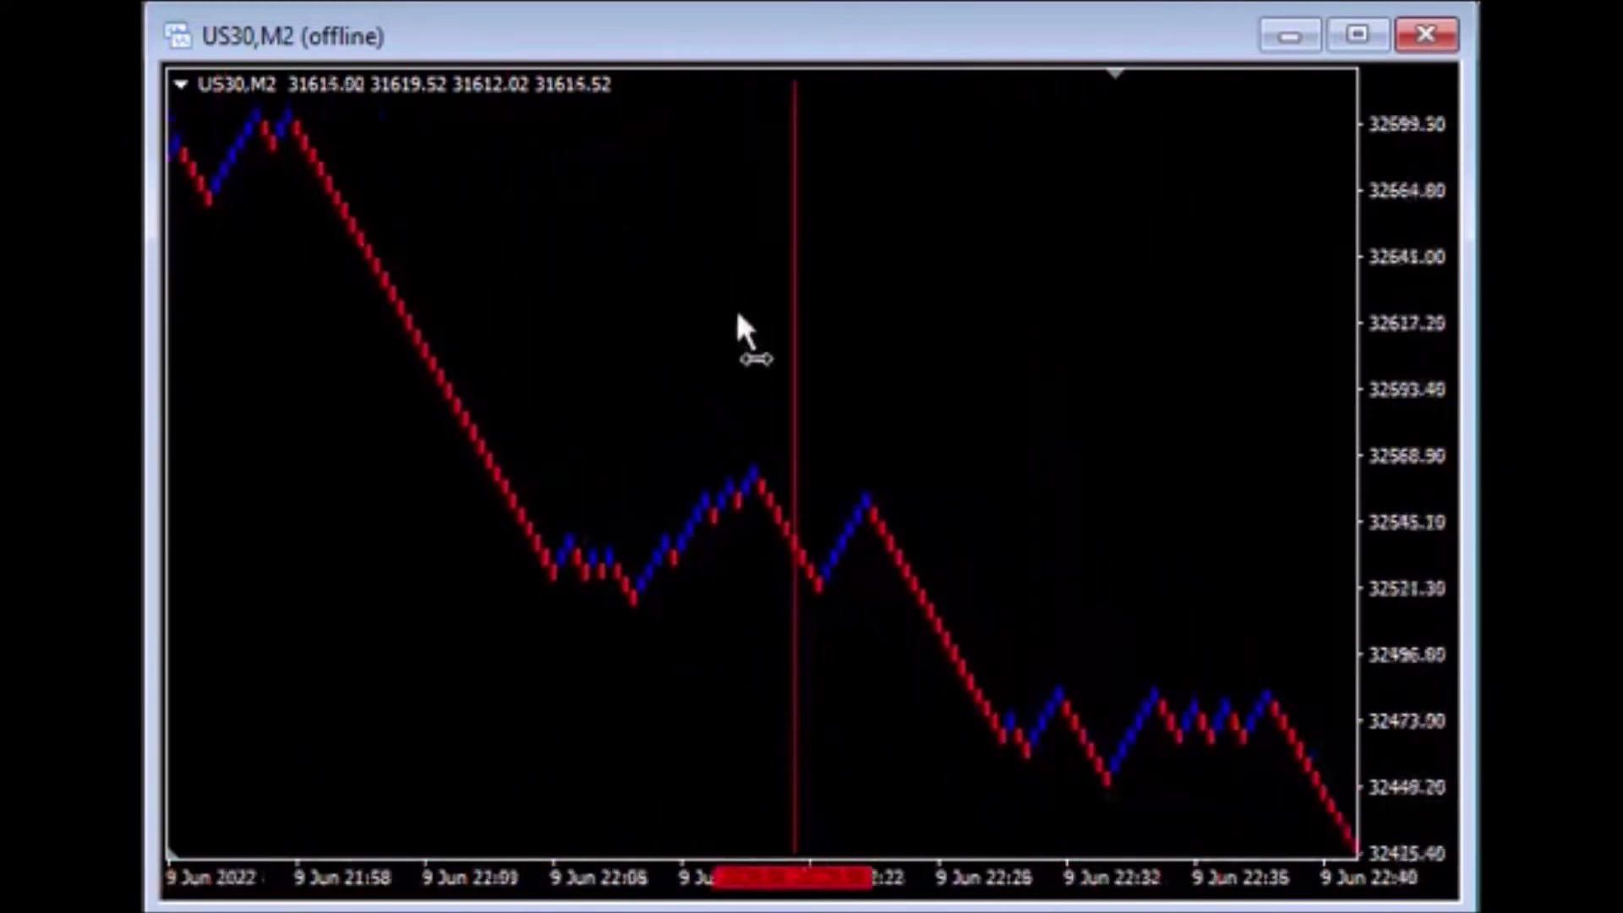
{"action": "left_click_drag", "start_coordinate": [1232, 333], "coordinate": [734, 331]}
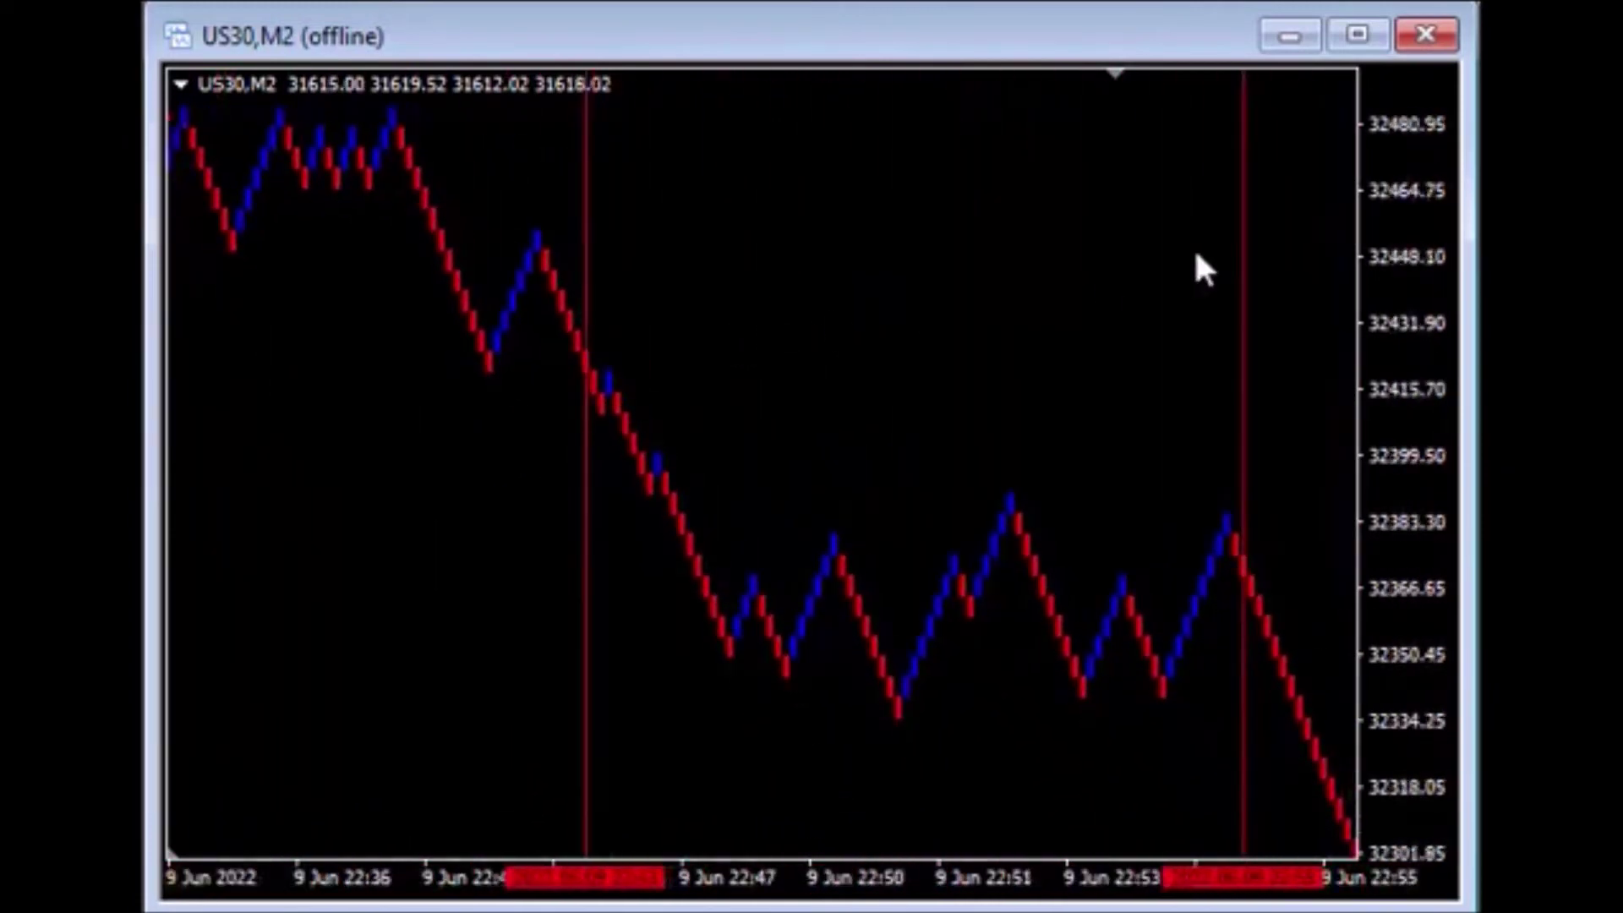
{"action": "left_click_drag", "start_coordinate": [1265, 279], "coordinate": [939, 256]}
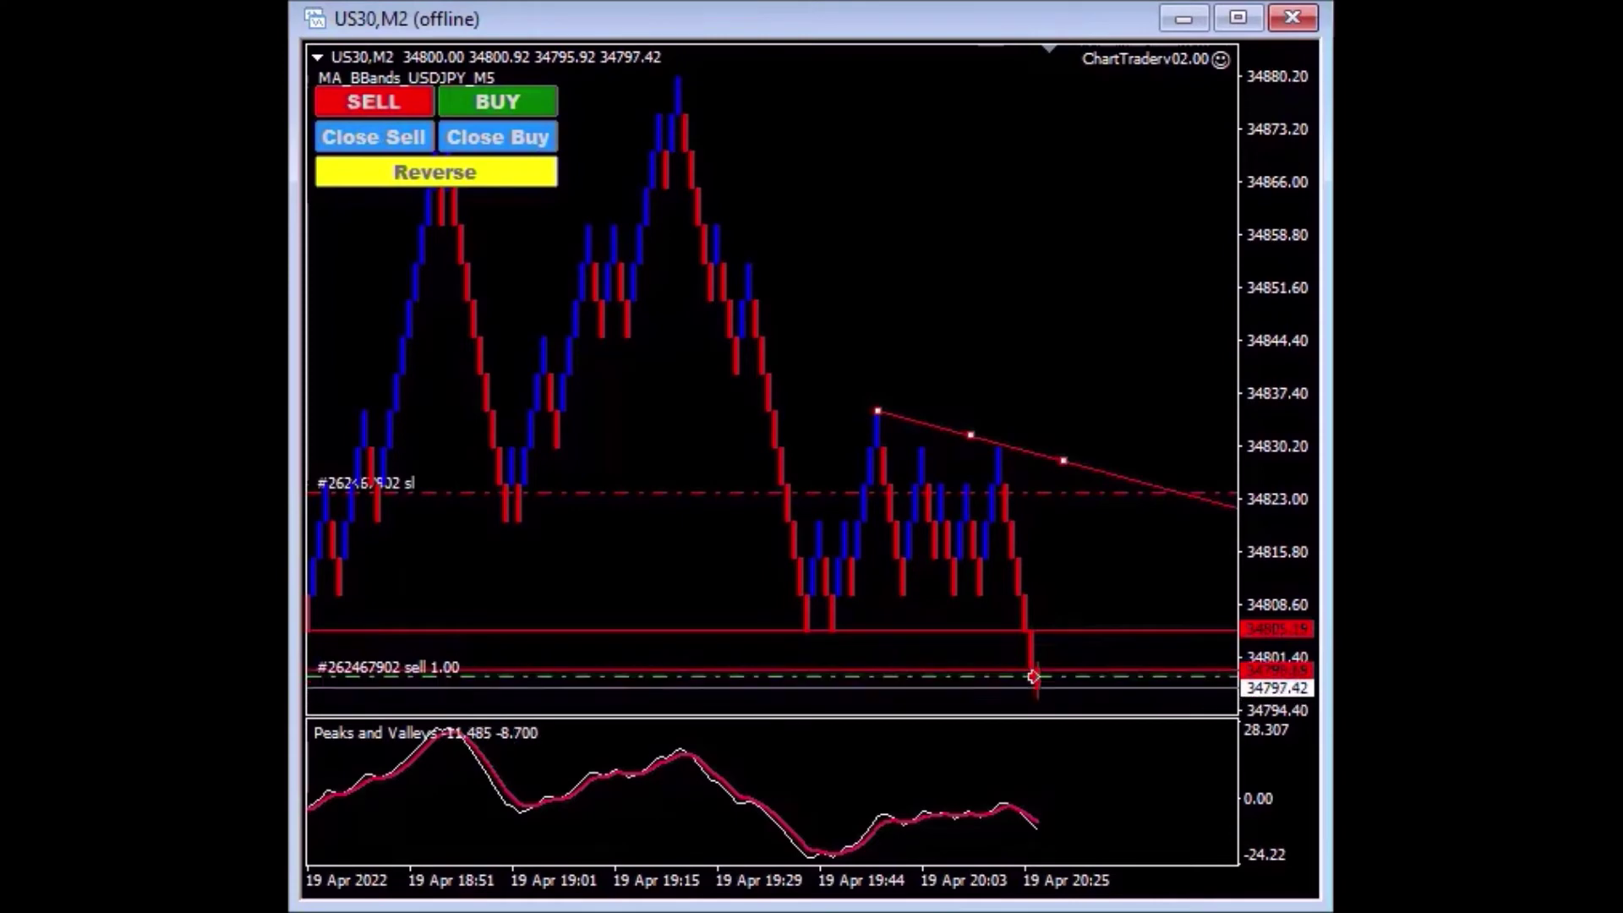
Delete the trendline and the 34805.19 horizontal line, then trail the sell's stop-loss to about 34795
{"action": "key", "text": "Delete"}
{"action": "double_click", "coordinate": [1076, 583]}
{"action": "key", "text": "Delete"}
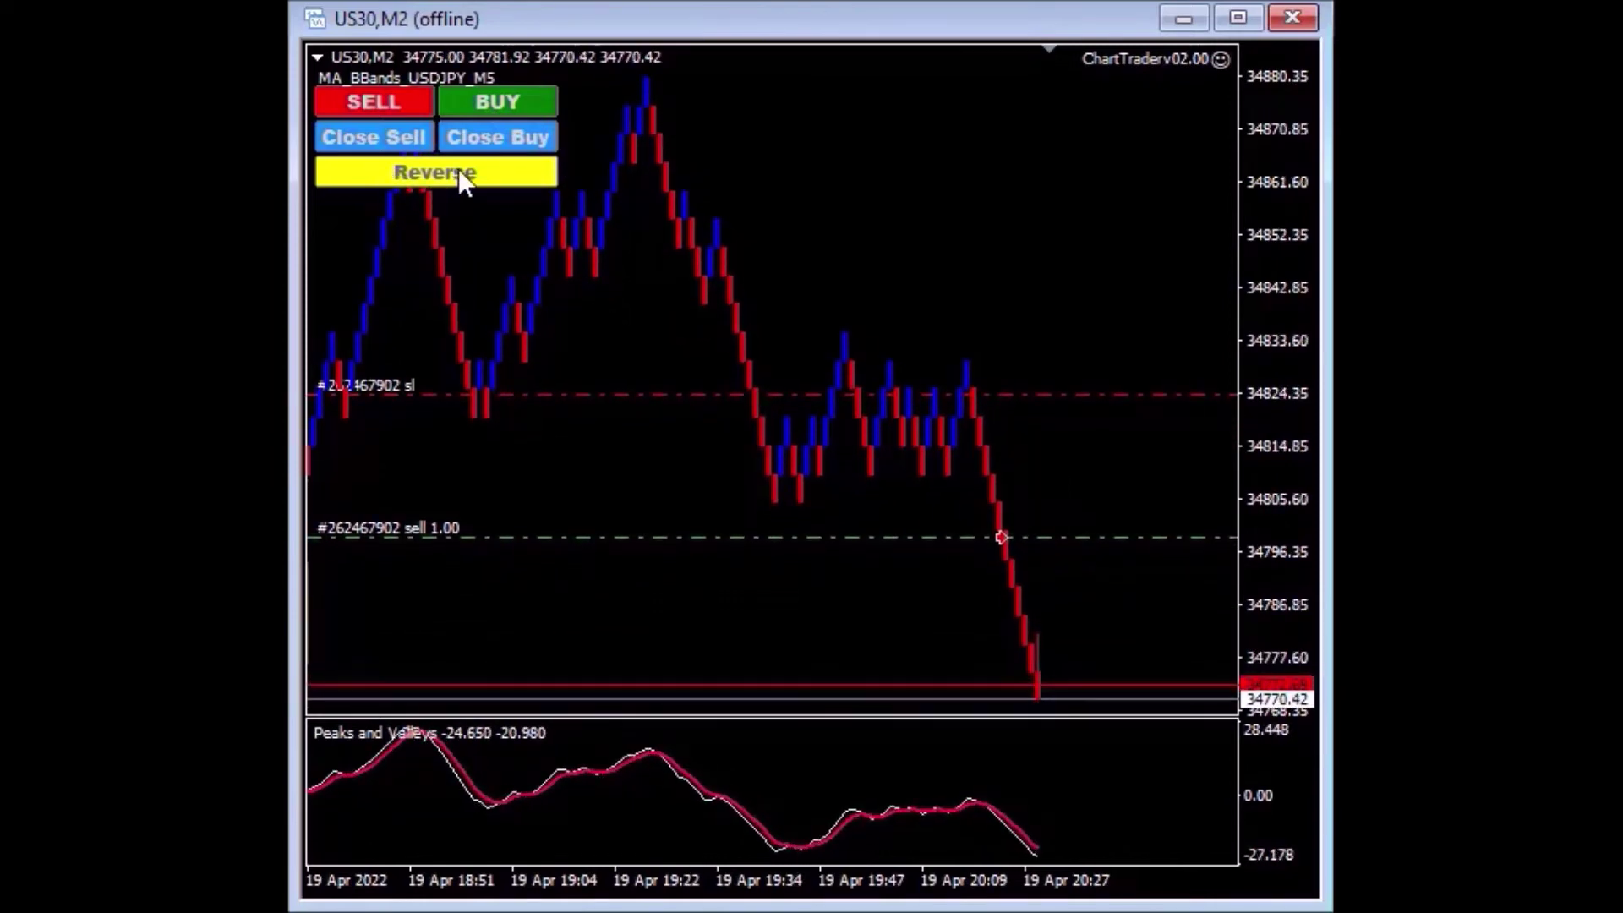
{"action": "left_click_drag", "start_coordinate": [1091, 394], "coordinate": [1109, 550]}
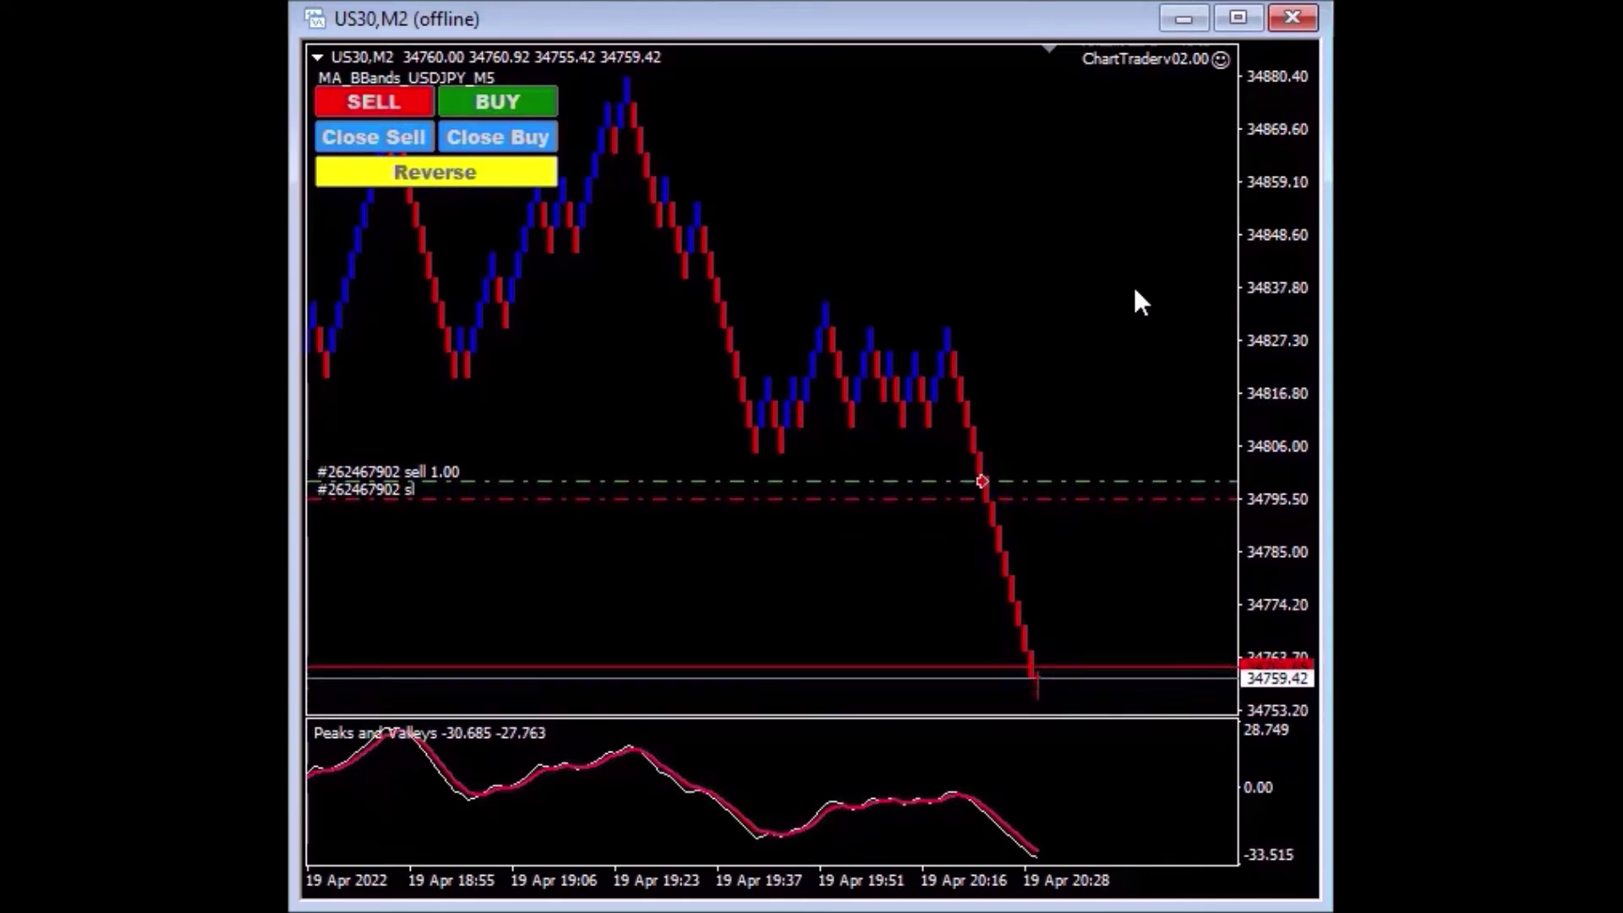
Reverse the sell into a 1.00-lot buy and set its stop-loss to about 34780
{"action": "left_click", "coordinate": [361, 135]}
{"action": "left_click", "coordinate": [489, 99]}
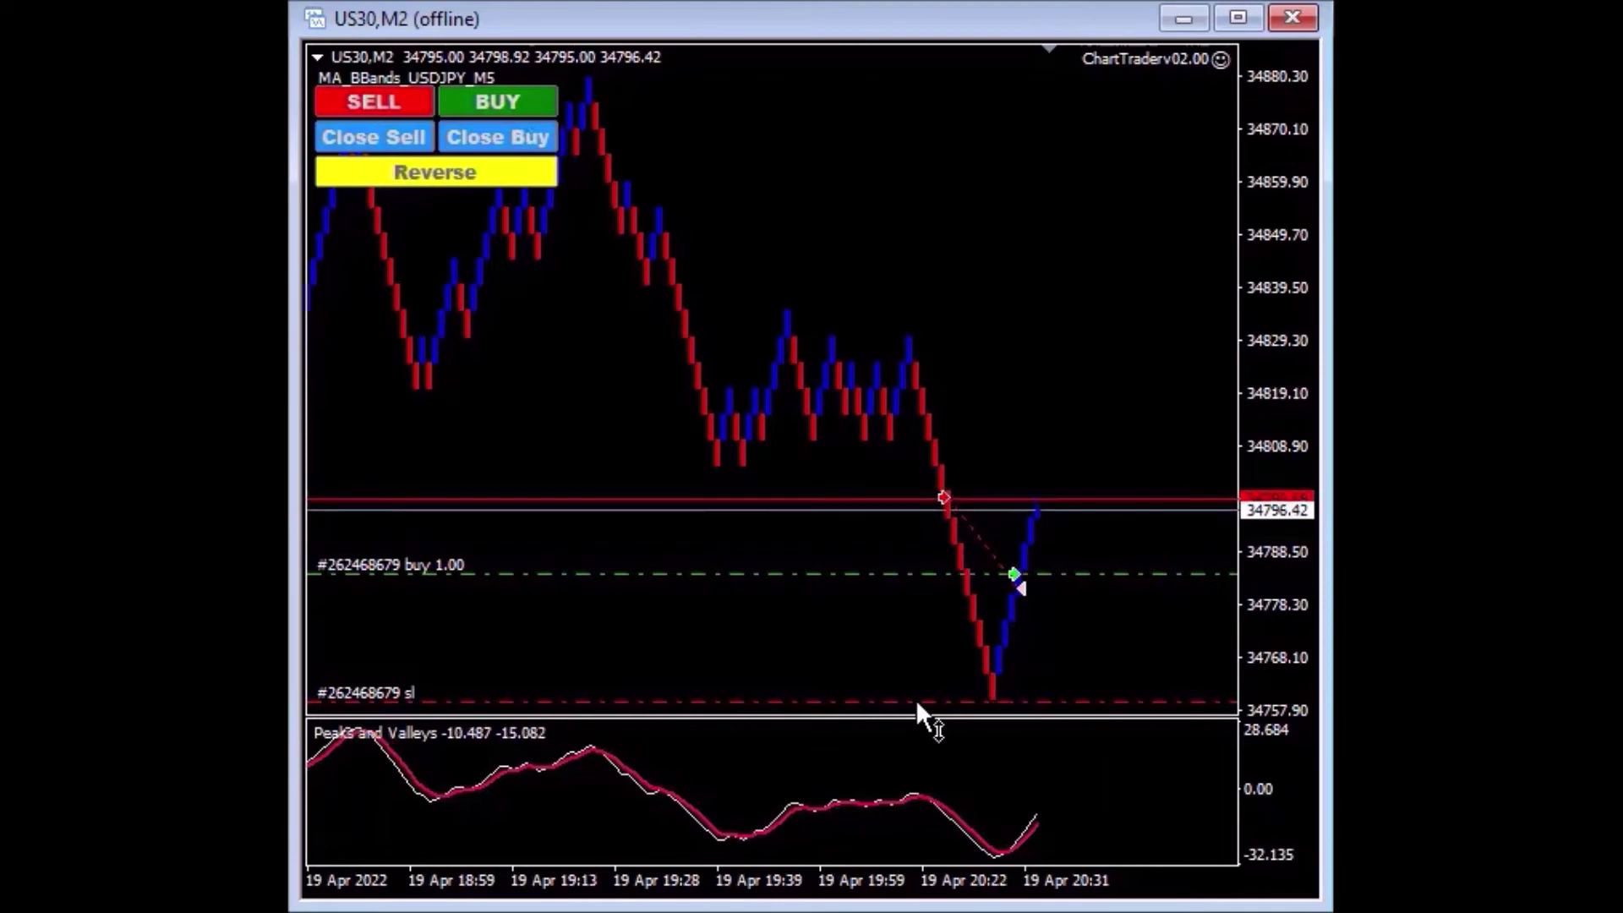
{"action": "left_click_drag", "start_coordinate": [915, 702], "coordinate": [1065, 599]}
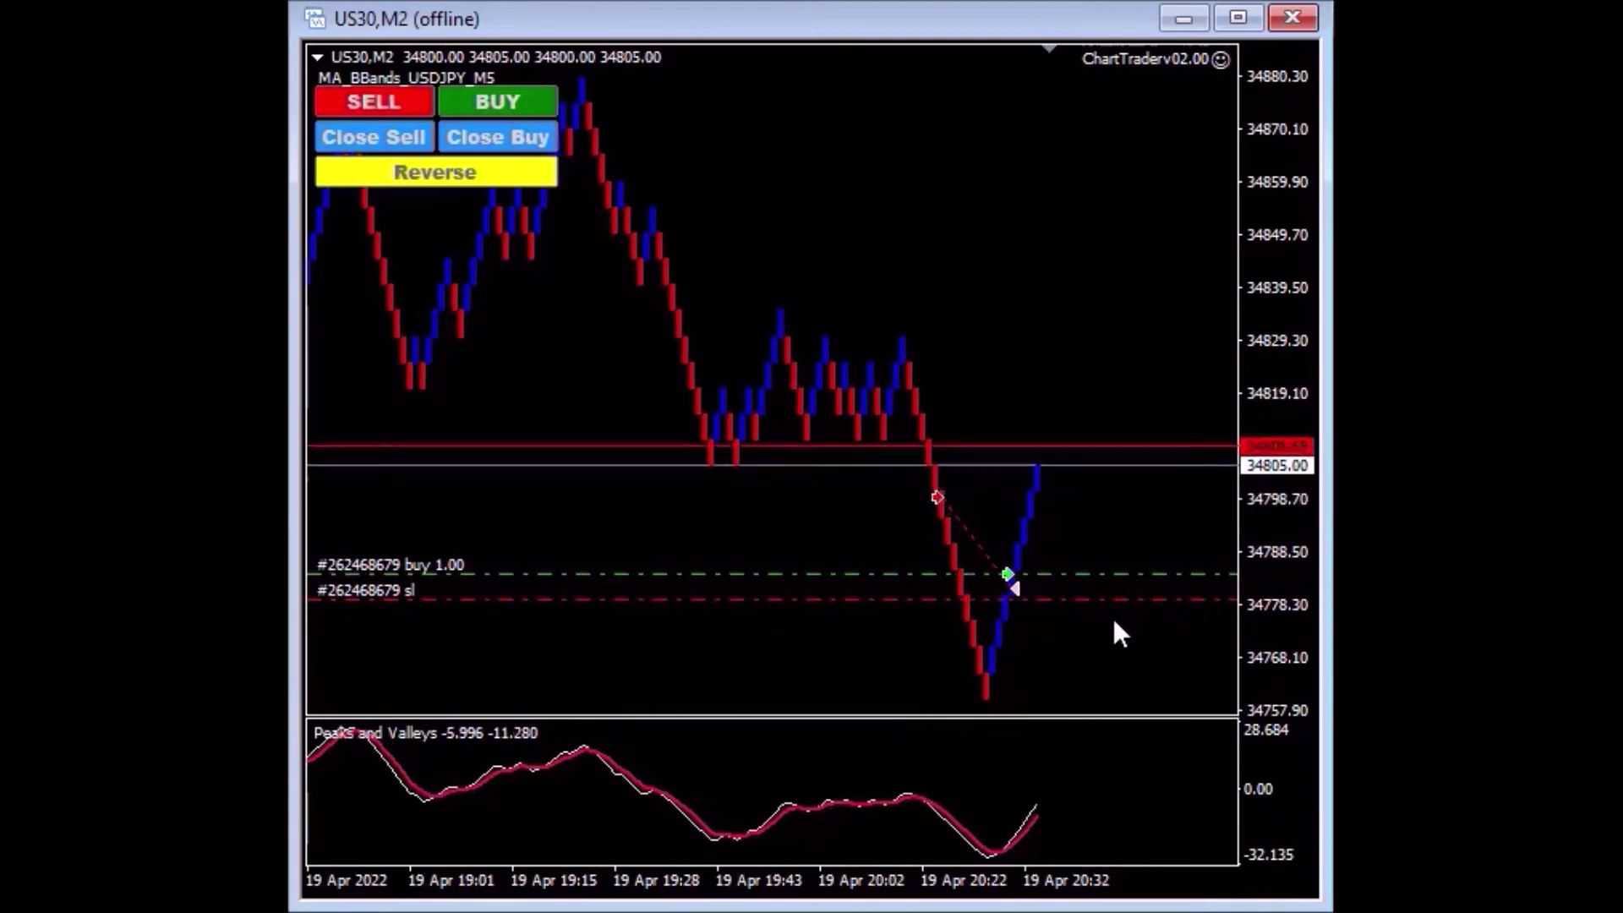
Trail the buy's stop-loss up past 34788 in two moves, then close the buy
{"action": "left_click_drag", "start_coordinate": [1074, 600], "coordinate": [1079, 559]}
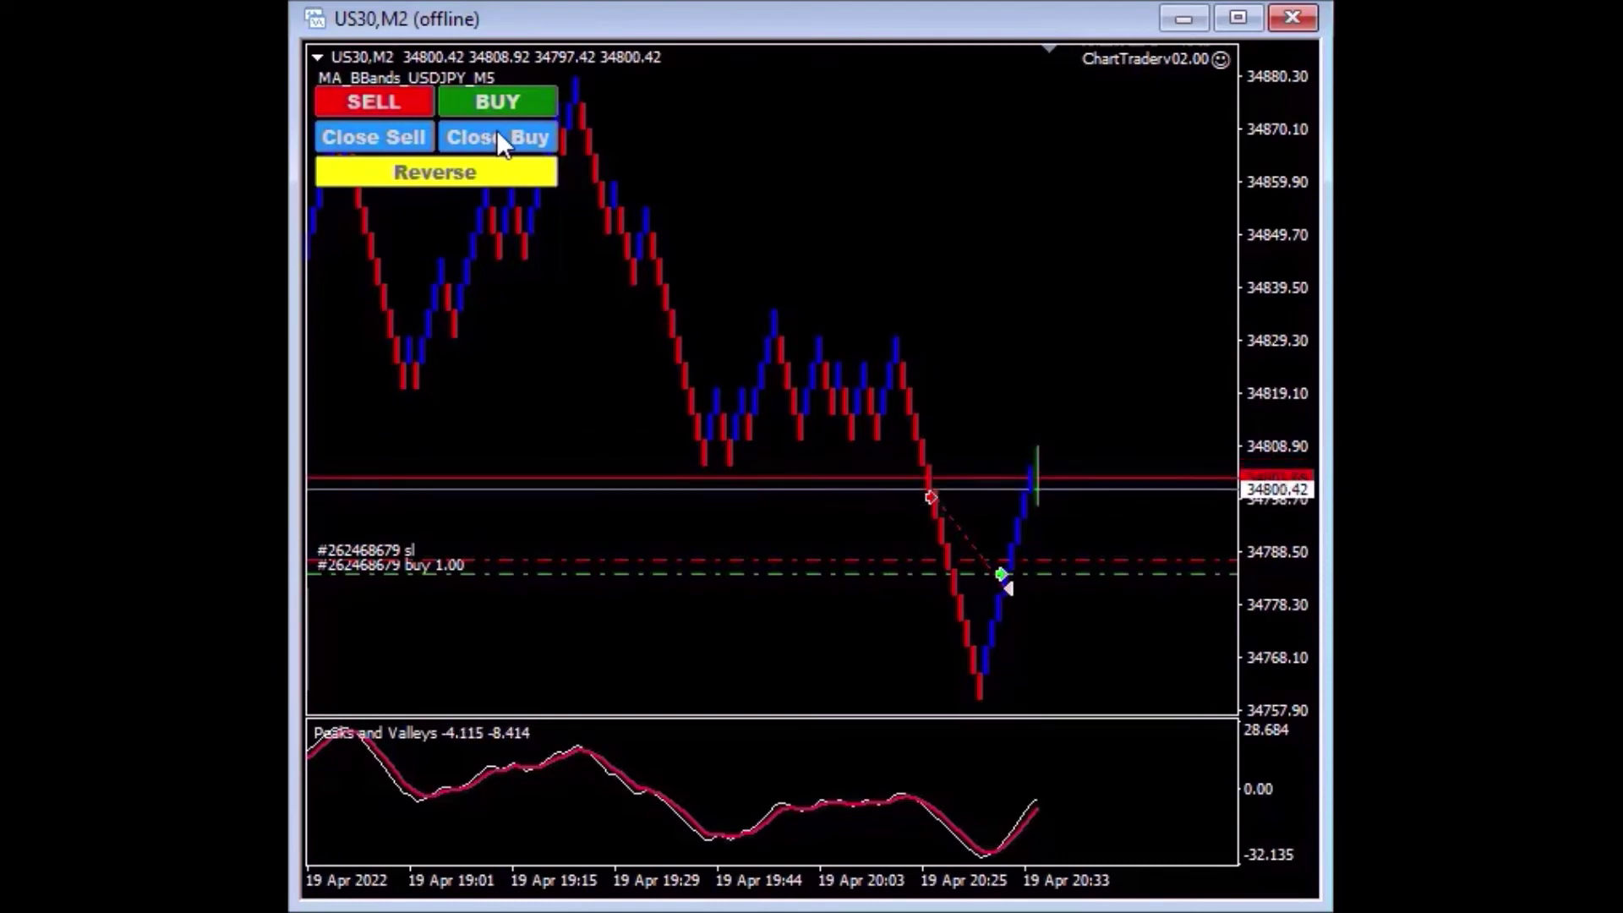
{"action": "left_click_drag", "start_coordinate": [1080, 560], "coordinate": [855, 524]}
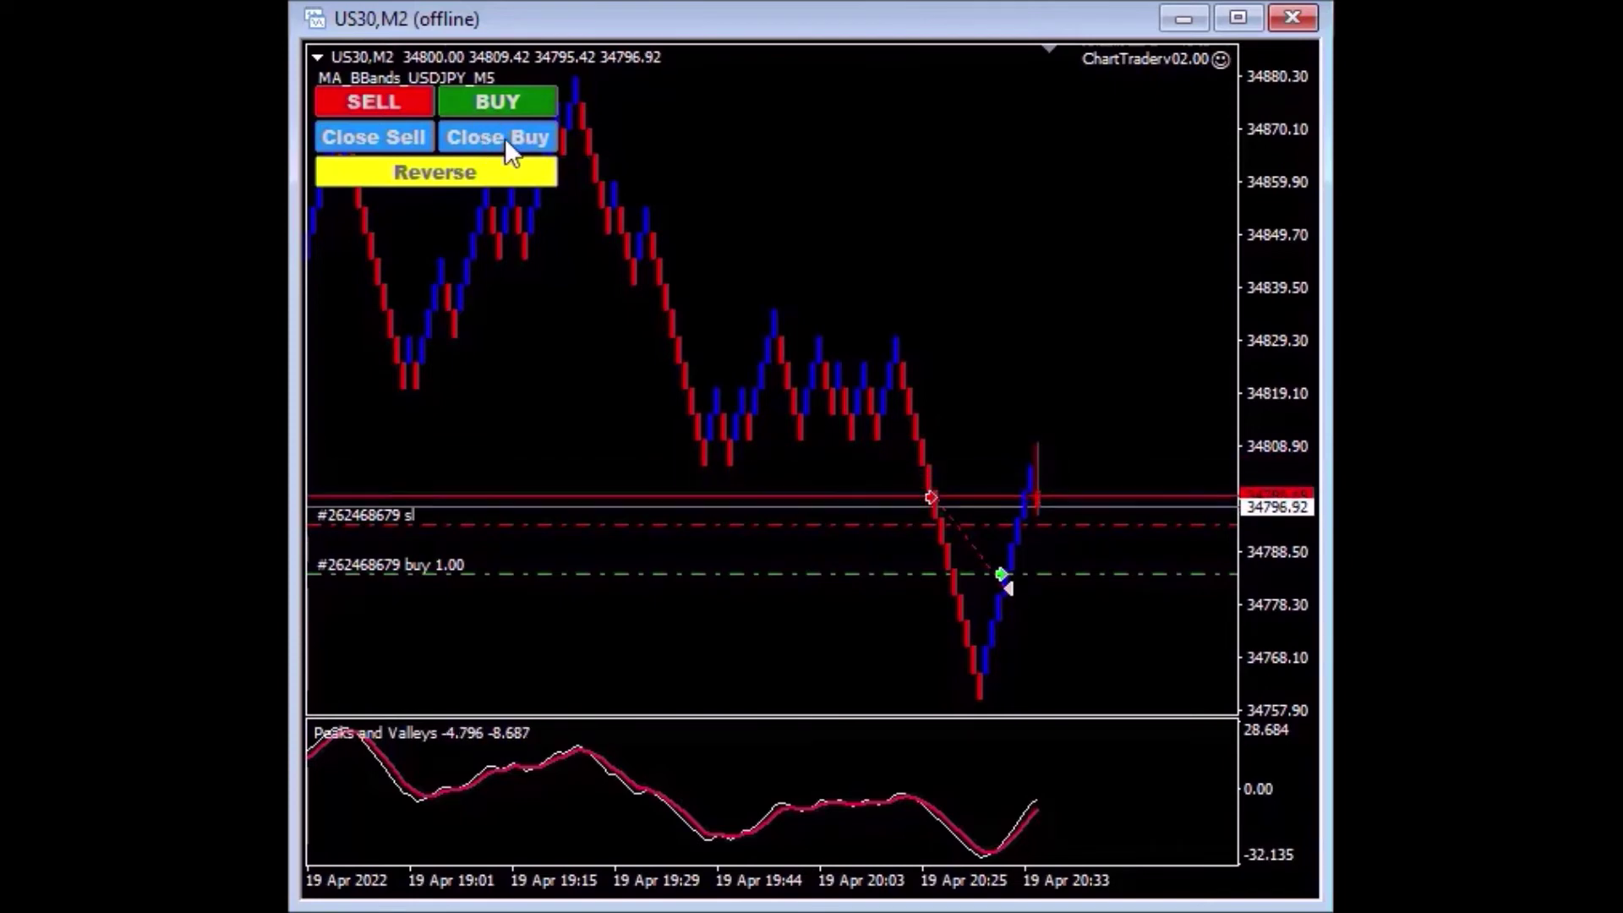
{"action": "left_click", "coordinate": [505, 138]}
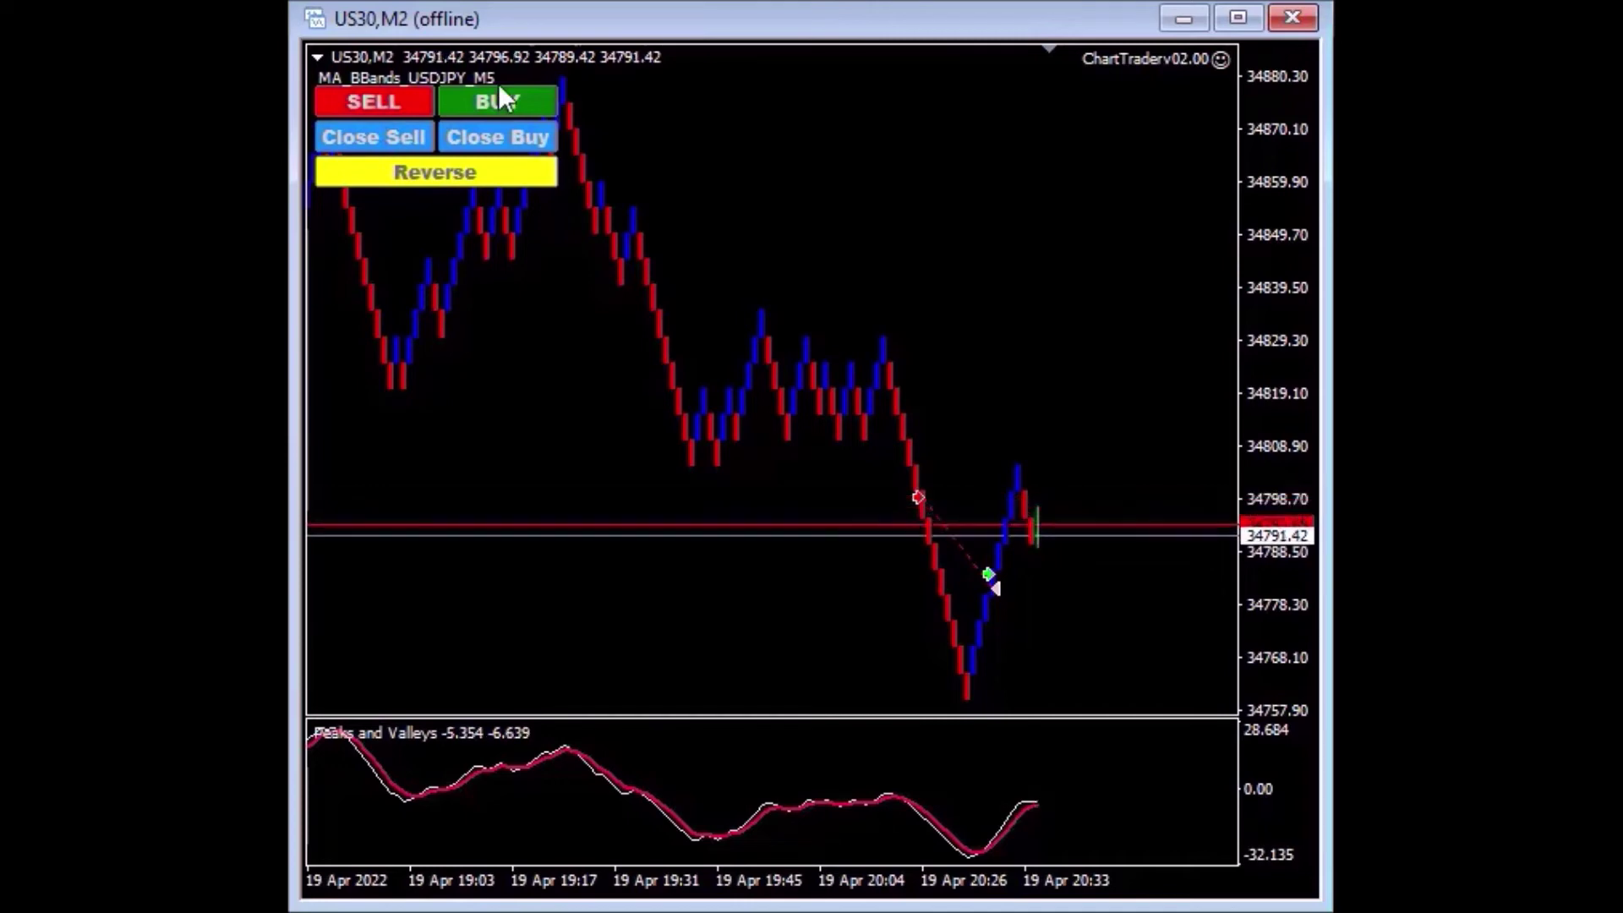
Open a new 1.00-lot sell, then reverse it into a buy near 34801
{"action": "left_click", "coordinate": [380, 100]}
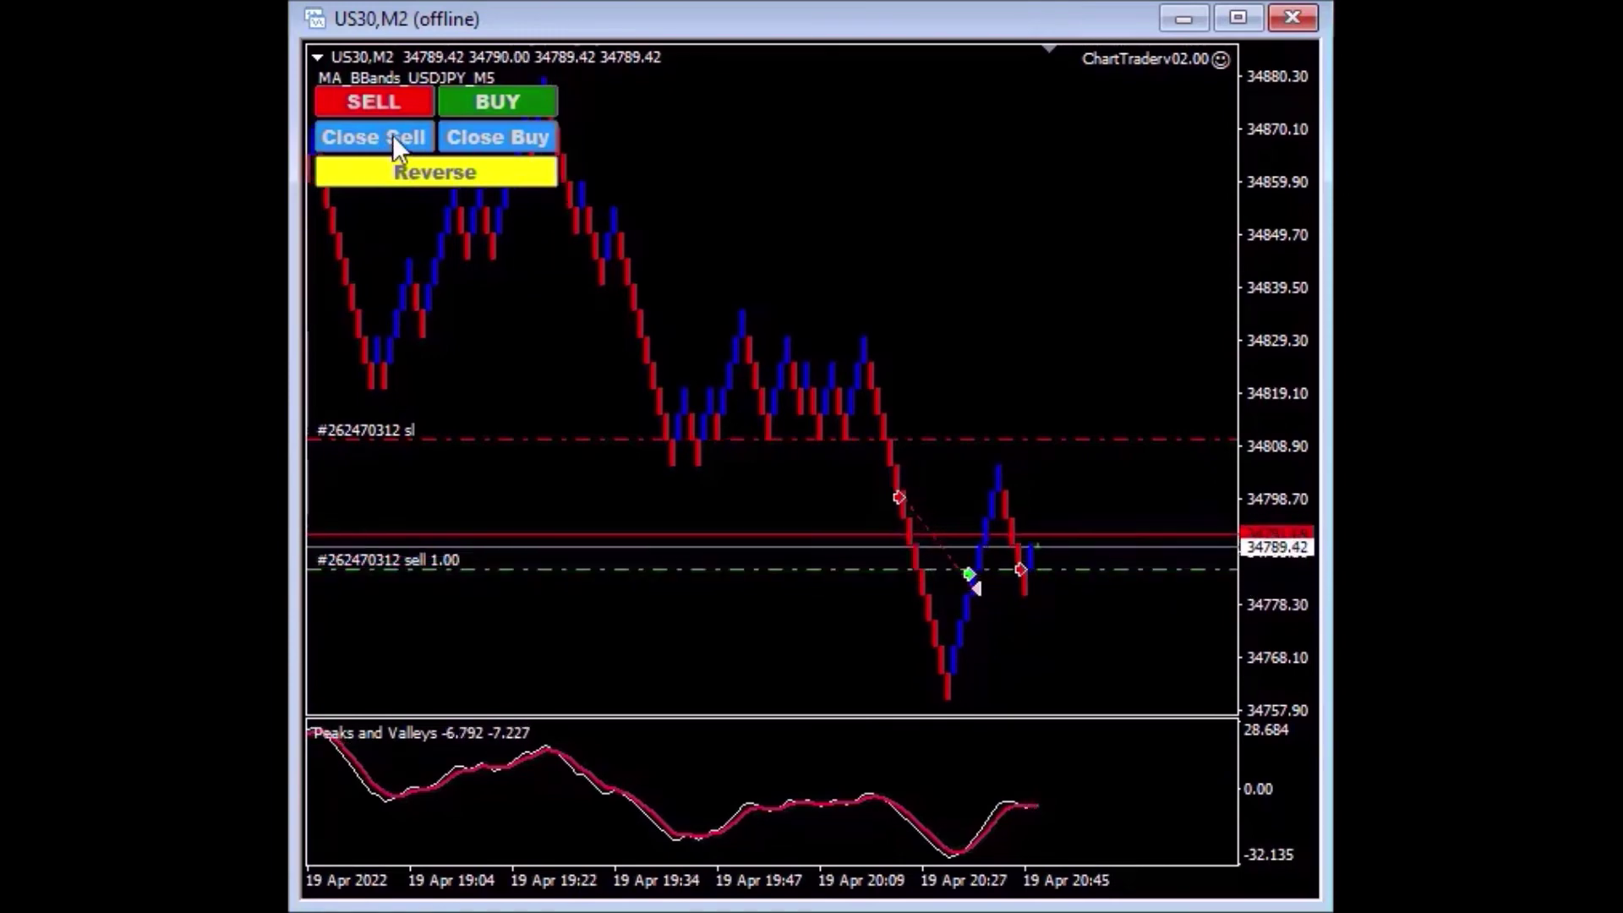
{"action": "left_click", "coordinate": [456, 172]}
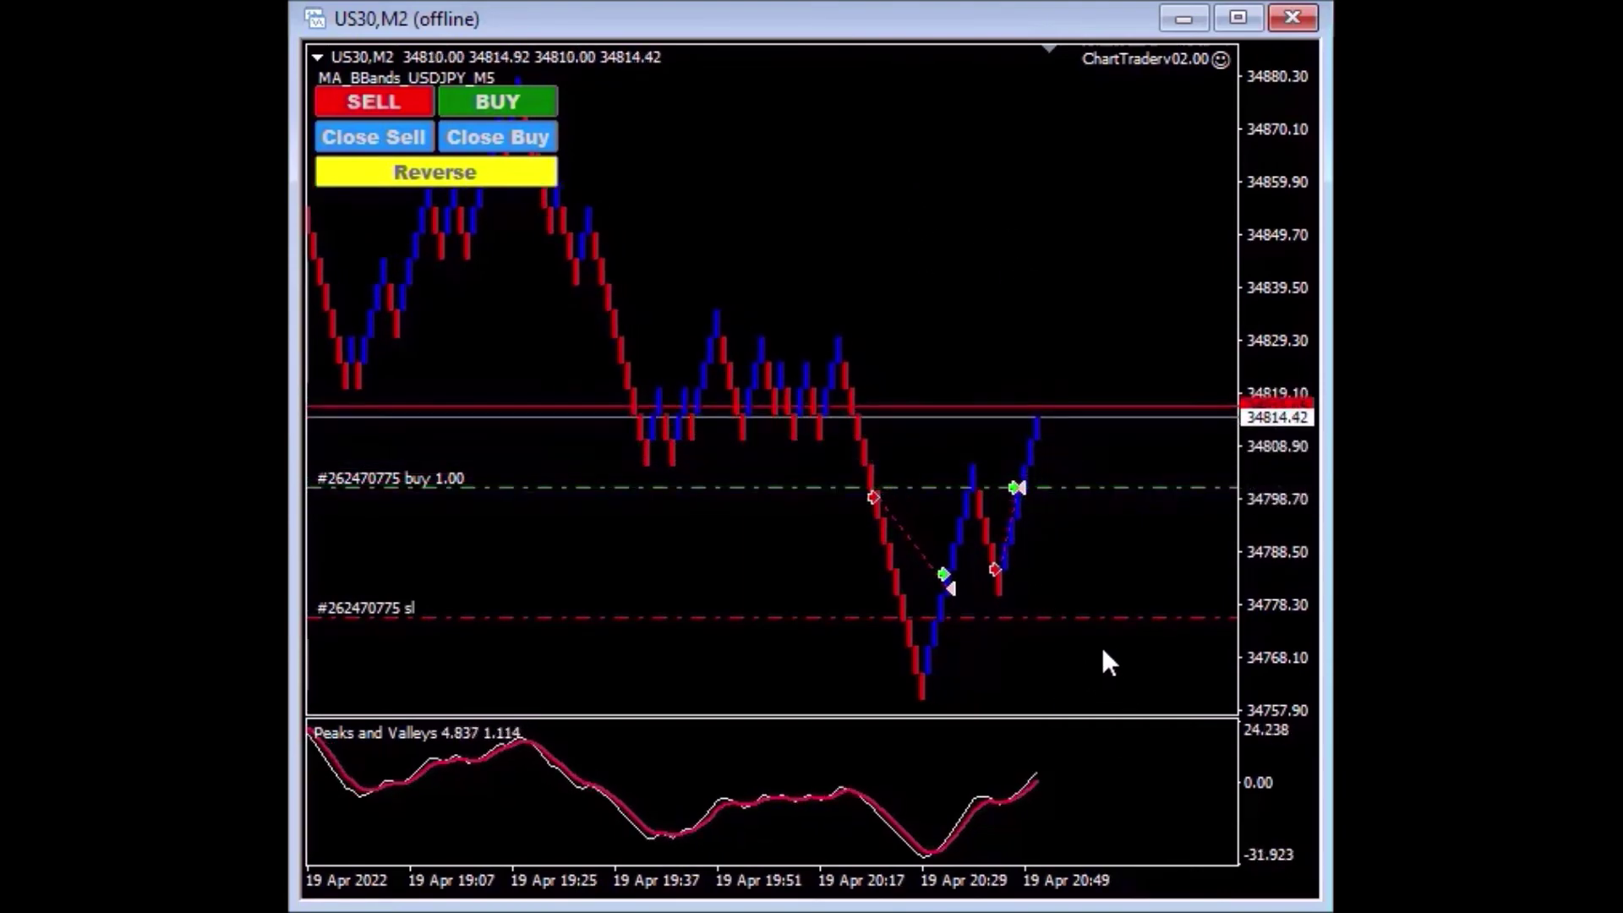
Move the buy's stop-loss to breakeven, close the buy, and tighten the new sell's stop-loss to entry
{"action": "left_click_drag", "start_coordinate": [1073, 618], "coordinate": [1074, 486]}
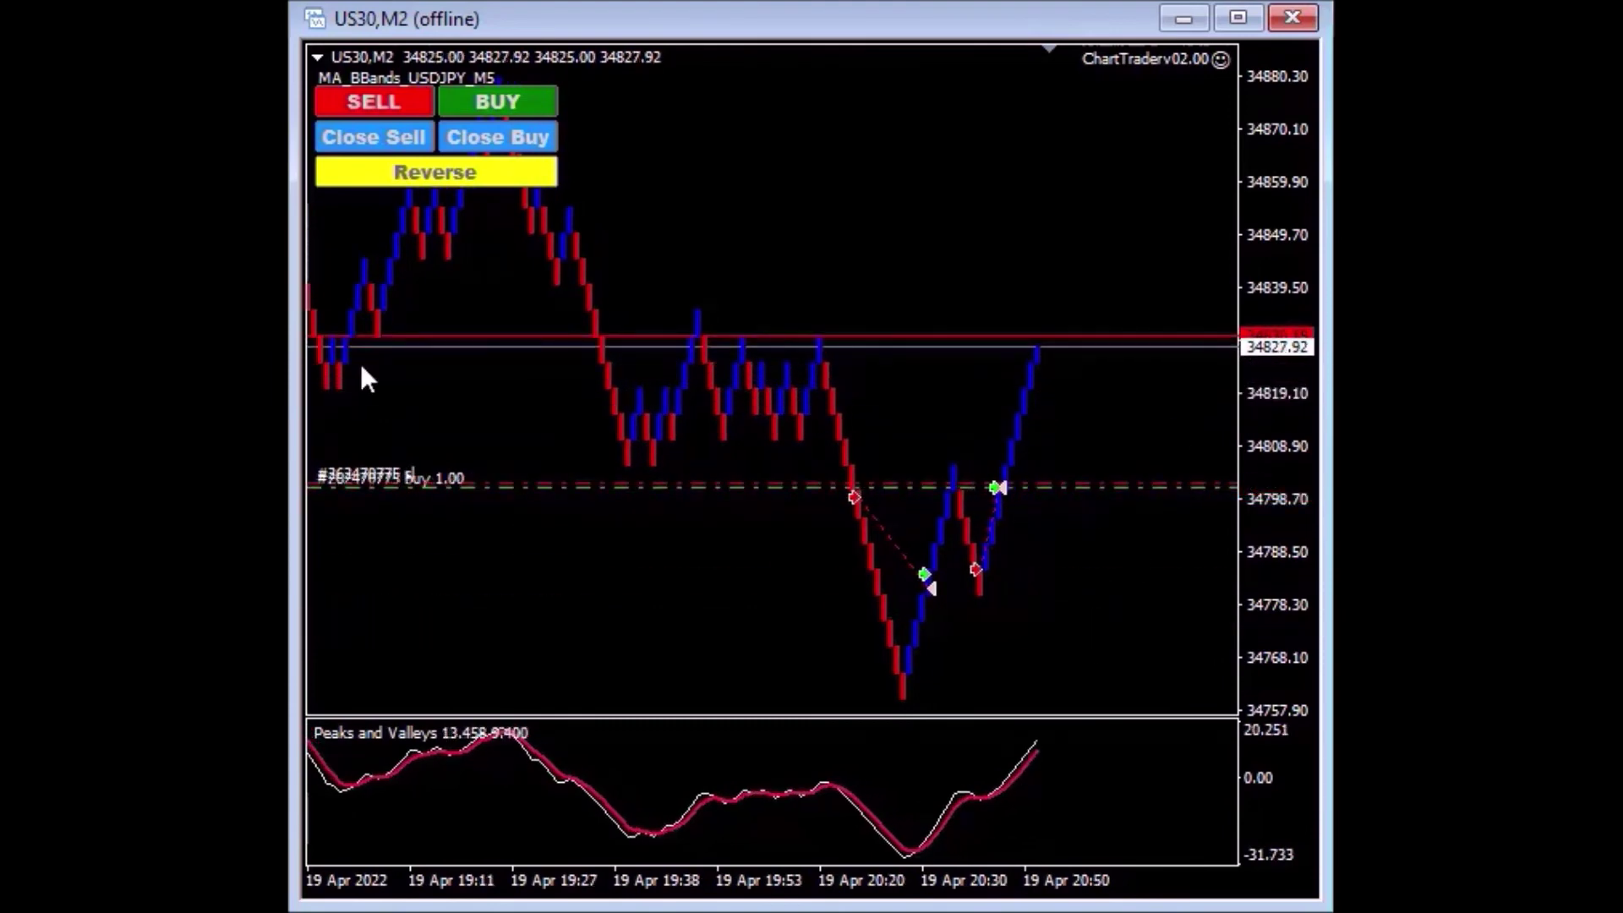
{"action": "left_click", "coordinate": [504, 139]}
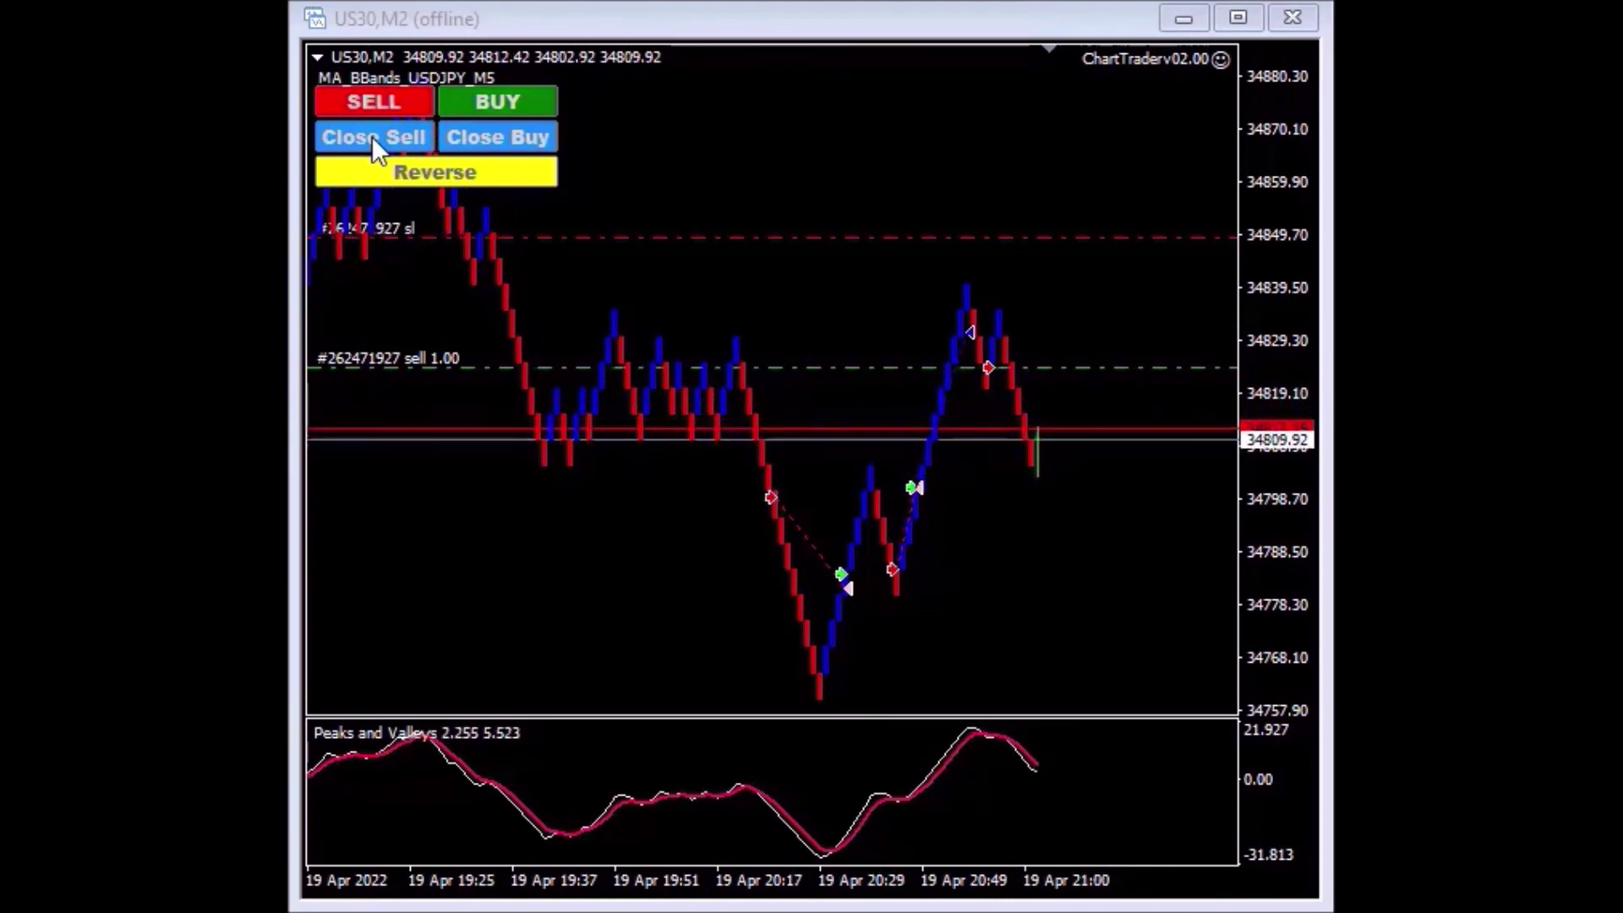
{"action": "left_click_drag", "start_coordinate": [659, 238], "coordinate": [1103, 371]}
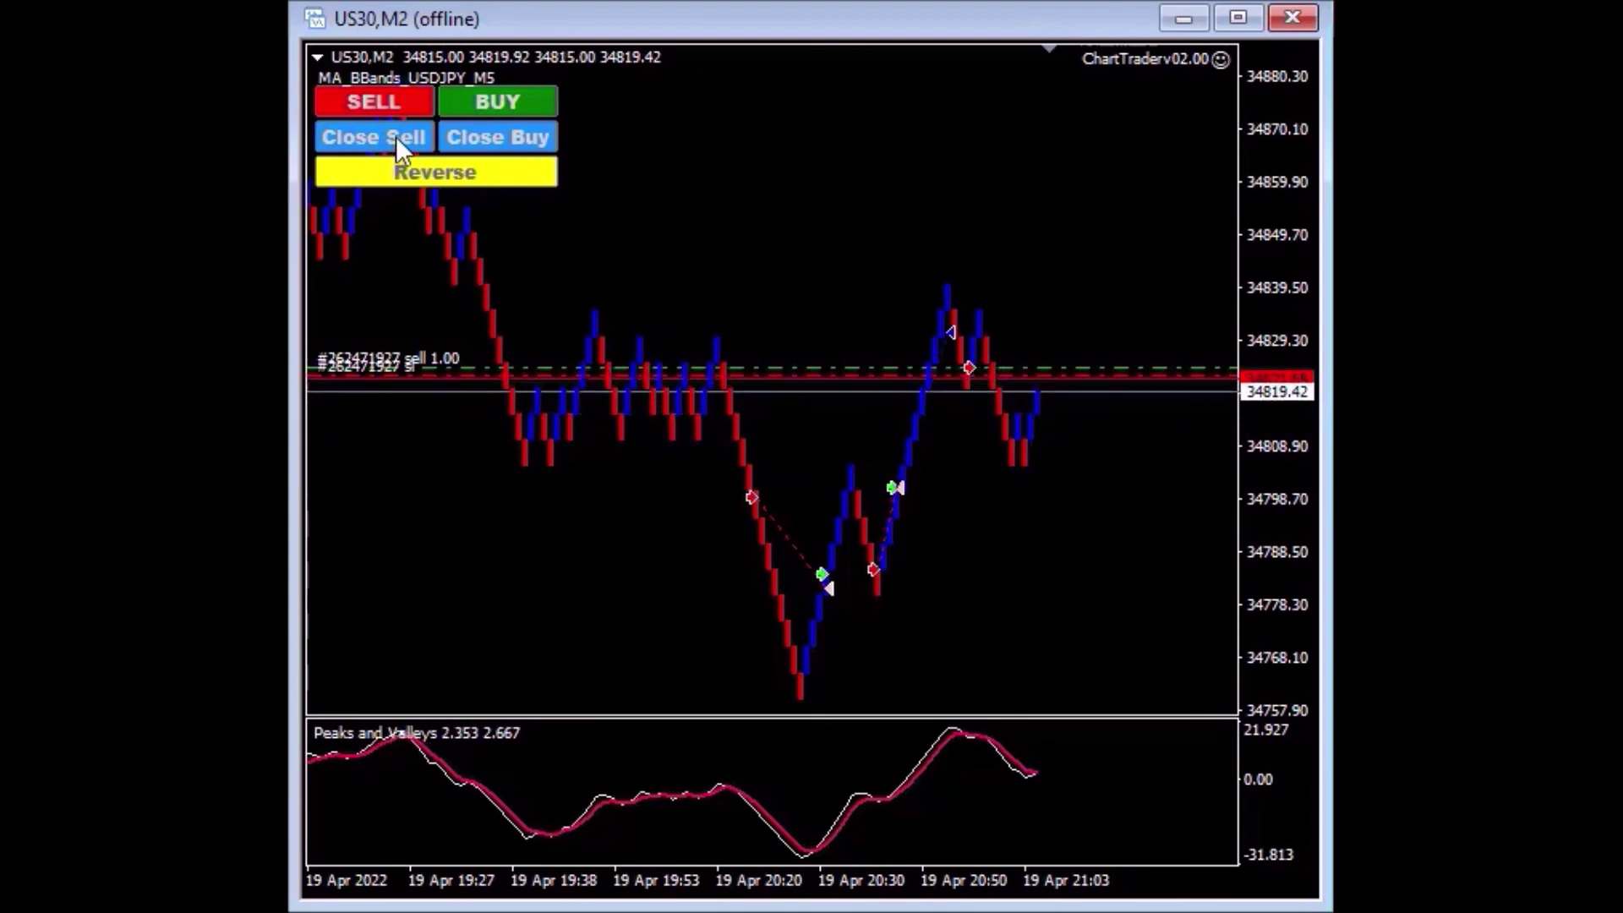
Close the open 1.00-lot sell position near 34823
{"action": "left_click", "coordinate": [401, 143]}
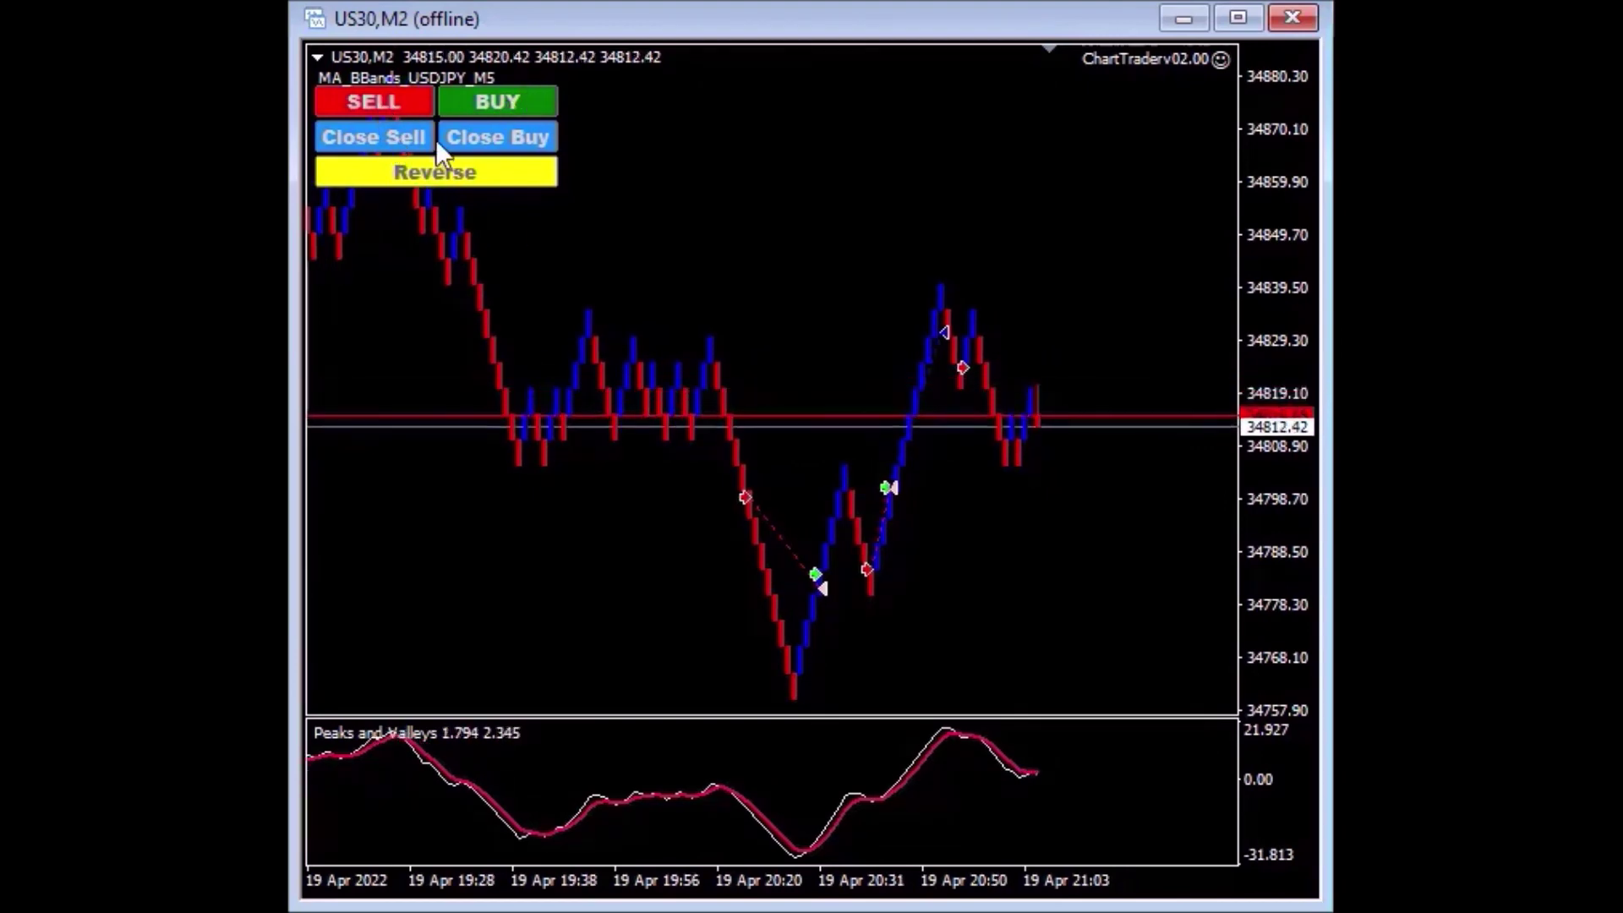
Open a new 1.00-lot sell with the ChartTrader SELL button
{"action": "left_click", "coordinate": [378, 100]}
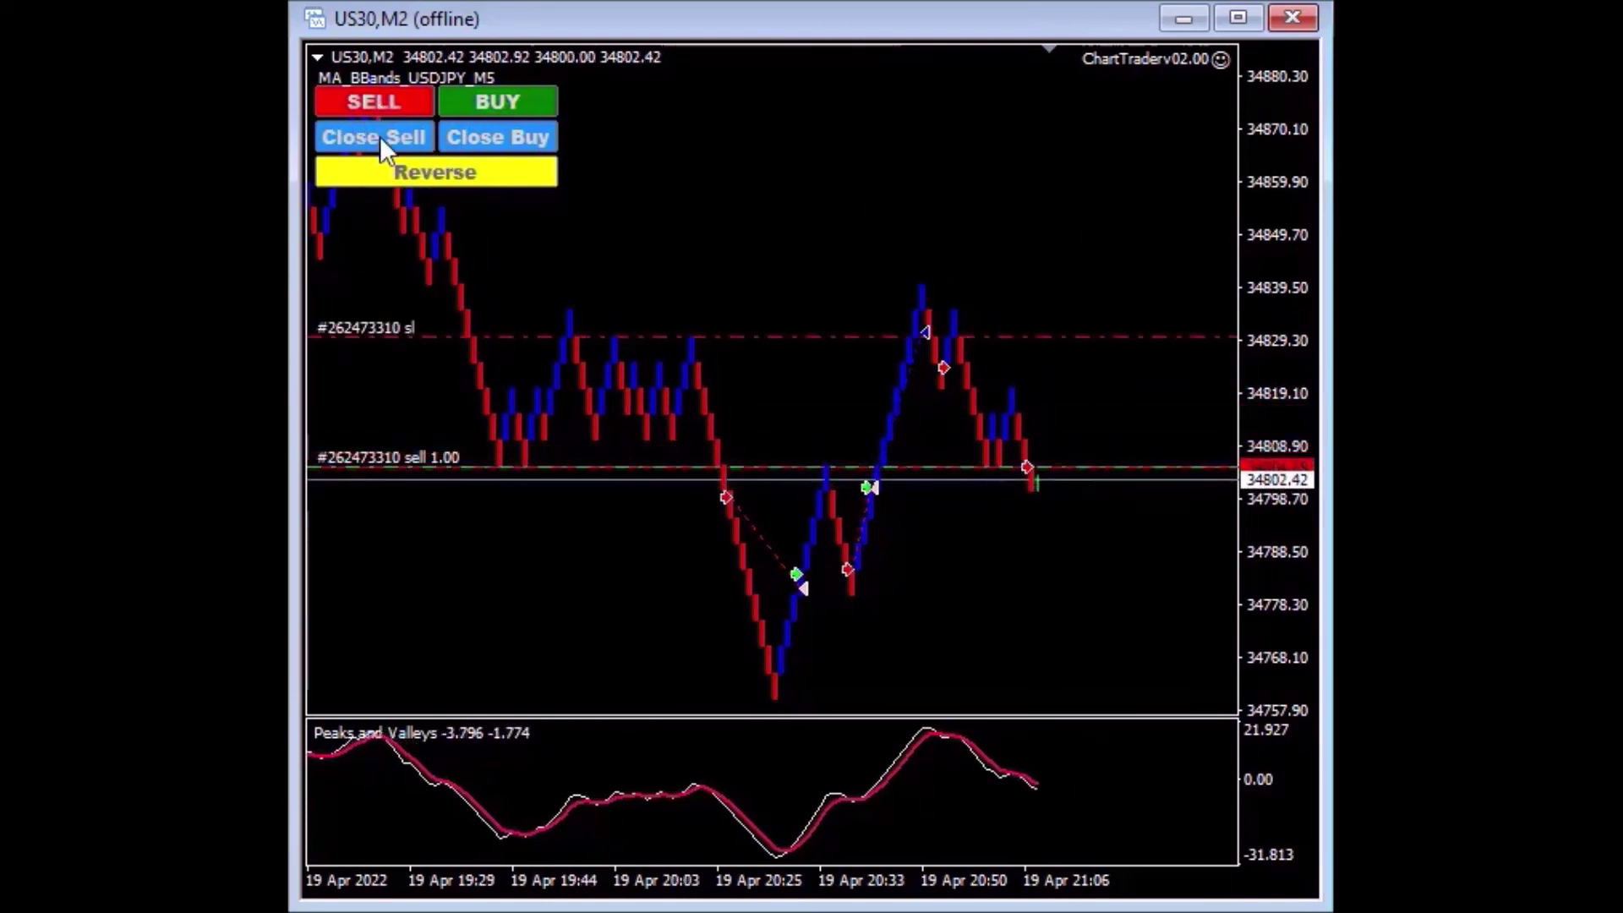